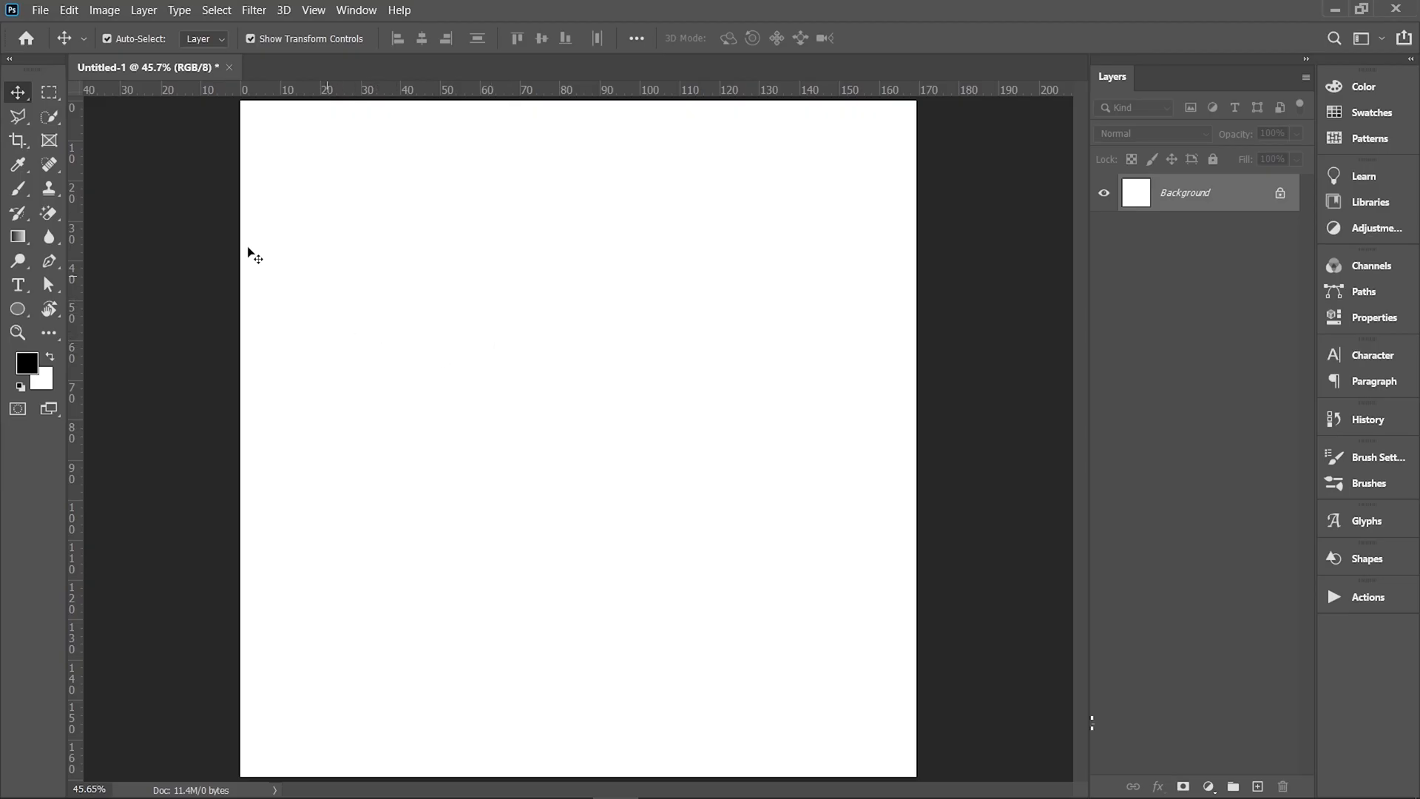
Step: Activate the Brush tool and display the brush settings for the current tip
key("b")
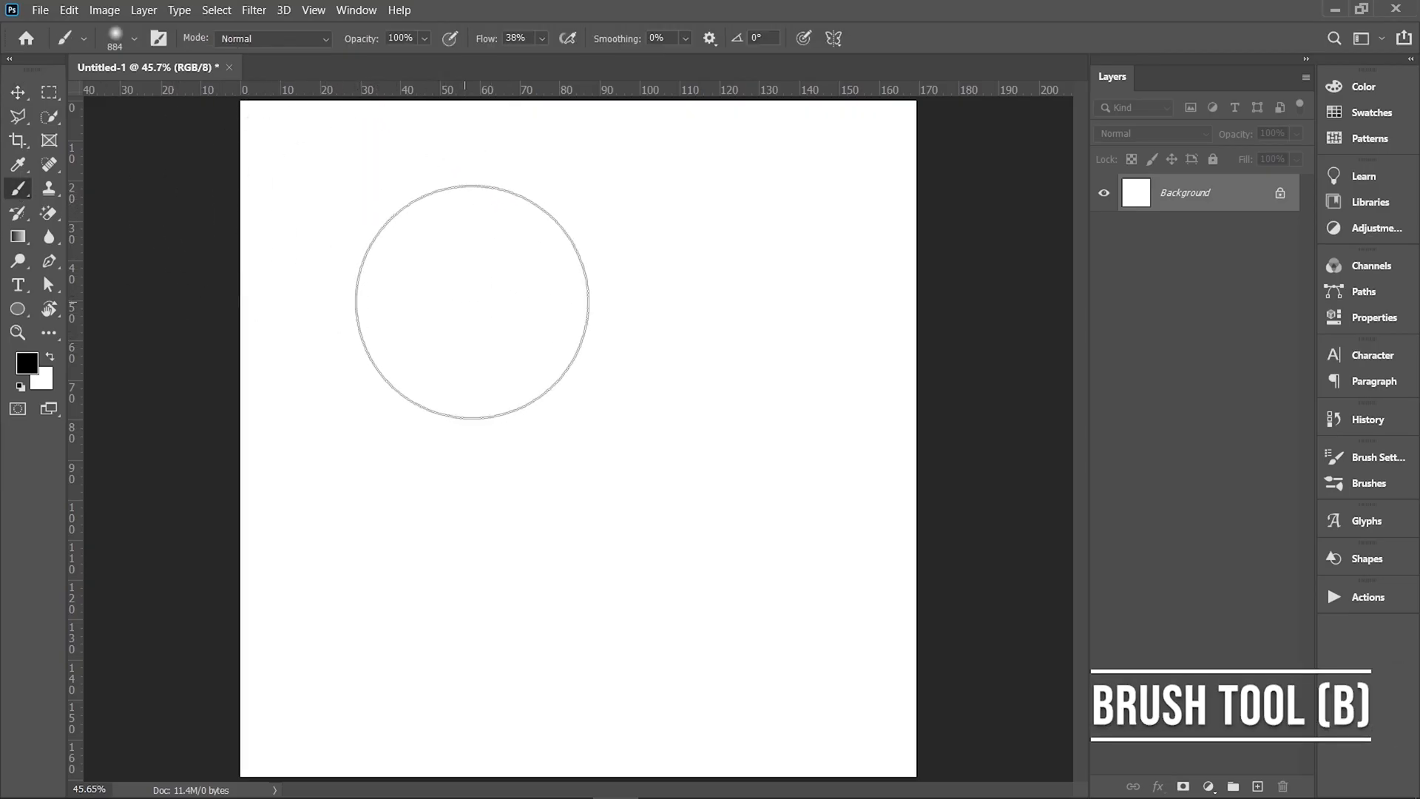
right_click(477, 300)
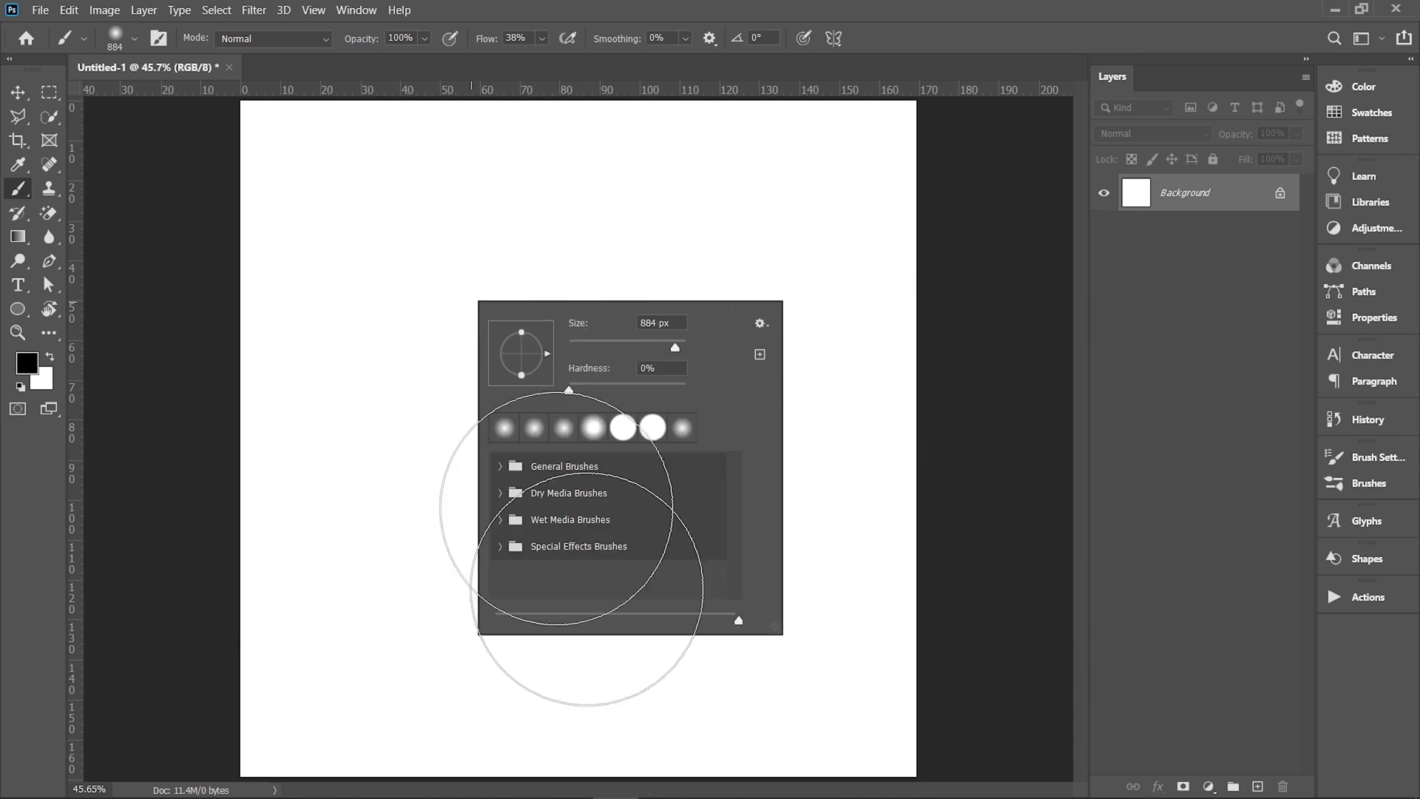
key("Escape")
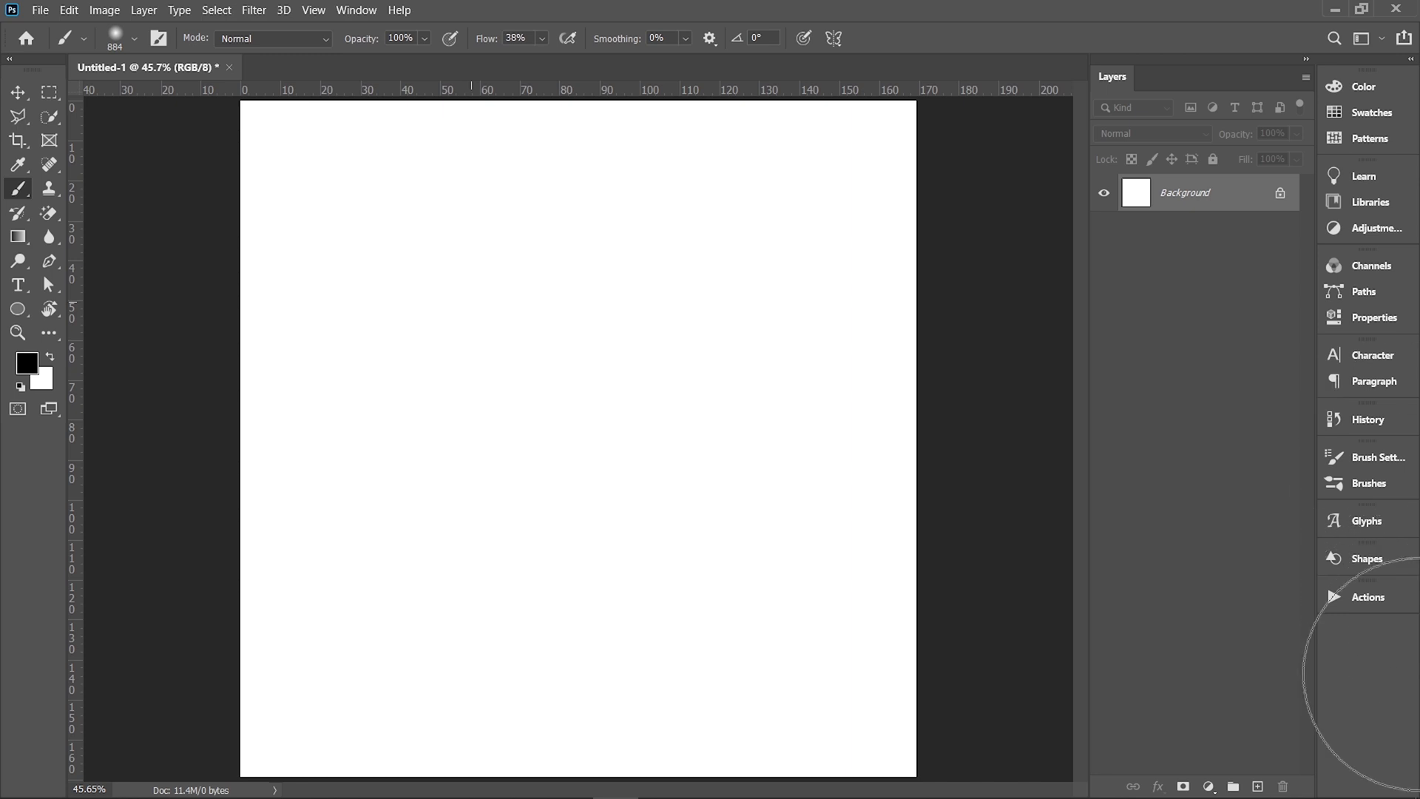
left_click(1368, 483)
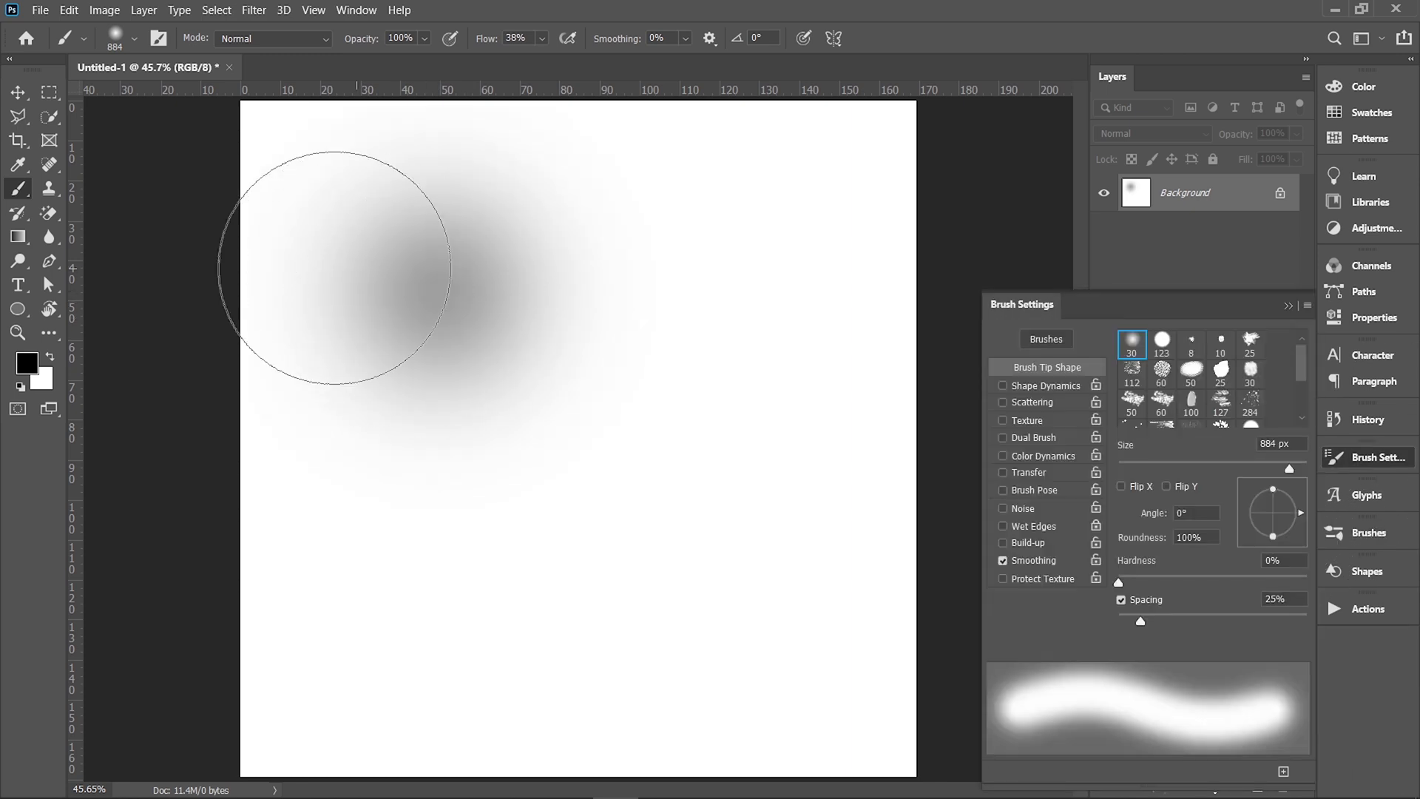
Step: Open the brush preset picker on the canvas, peek into General Brushes, and enlarge the picker window
right_click(335, 267)
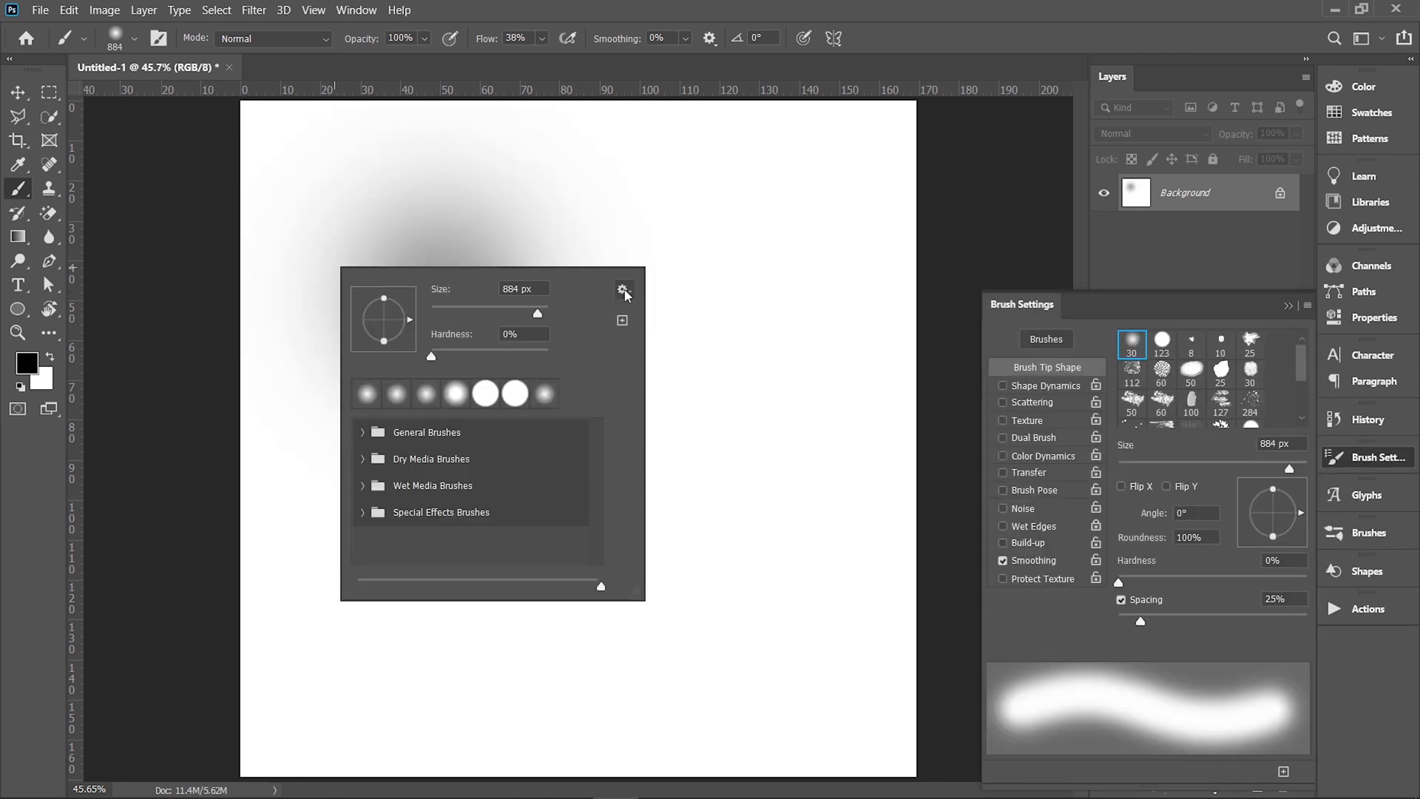
left_click(363, 433)
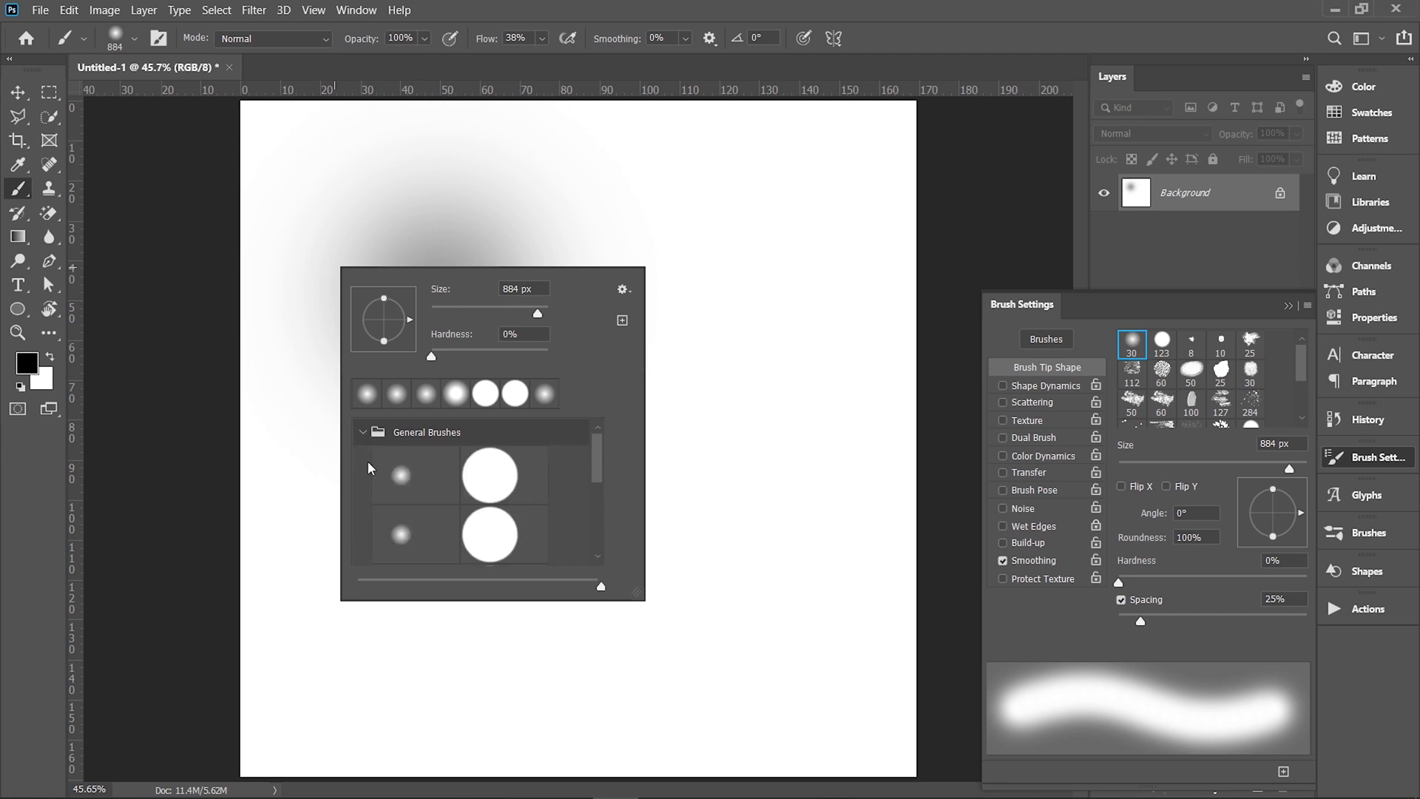
left_click(363, 434)
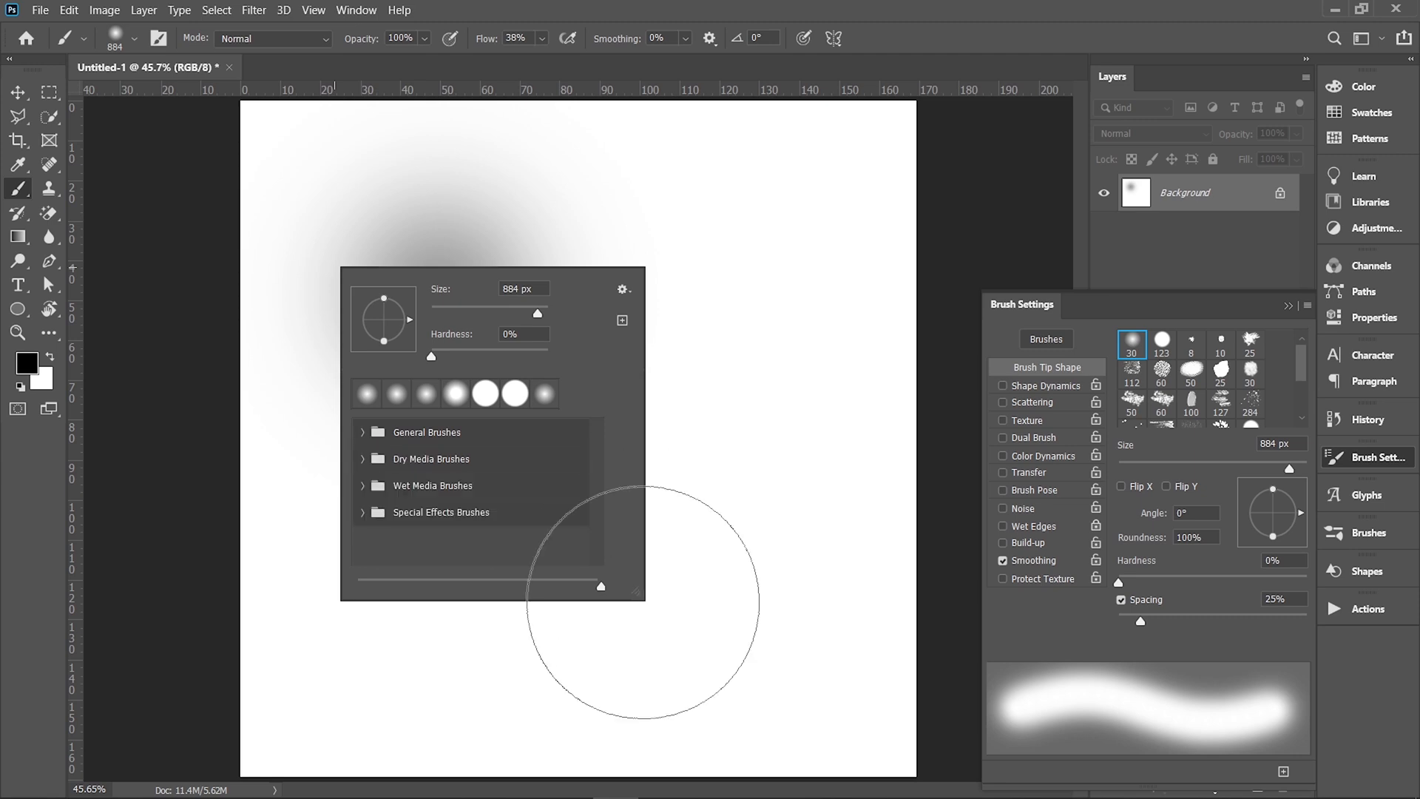
mouse_move(636, 591)
left_mouse_down()
mouse_move(840, 674)
mouse_move(830, 719)
mouse_move(806, 708)
left_mouse_up()
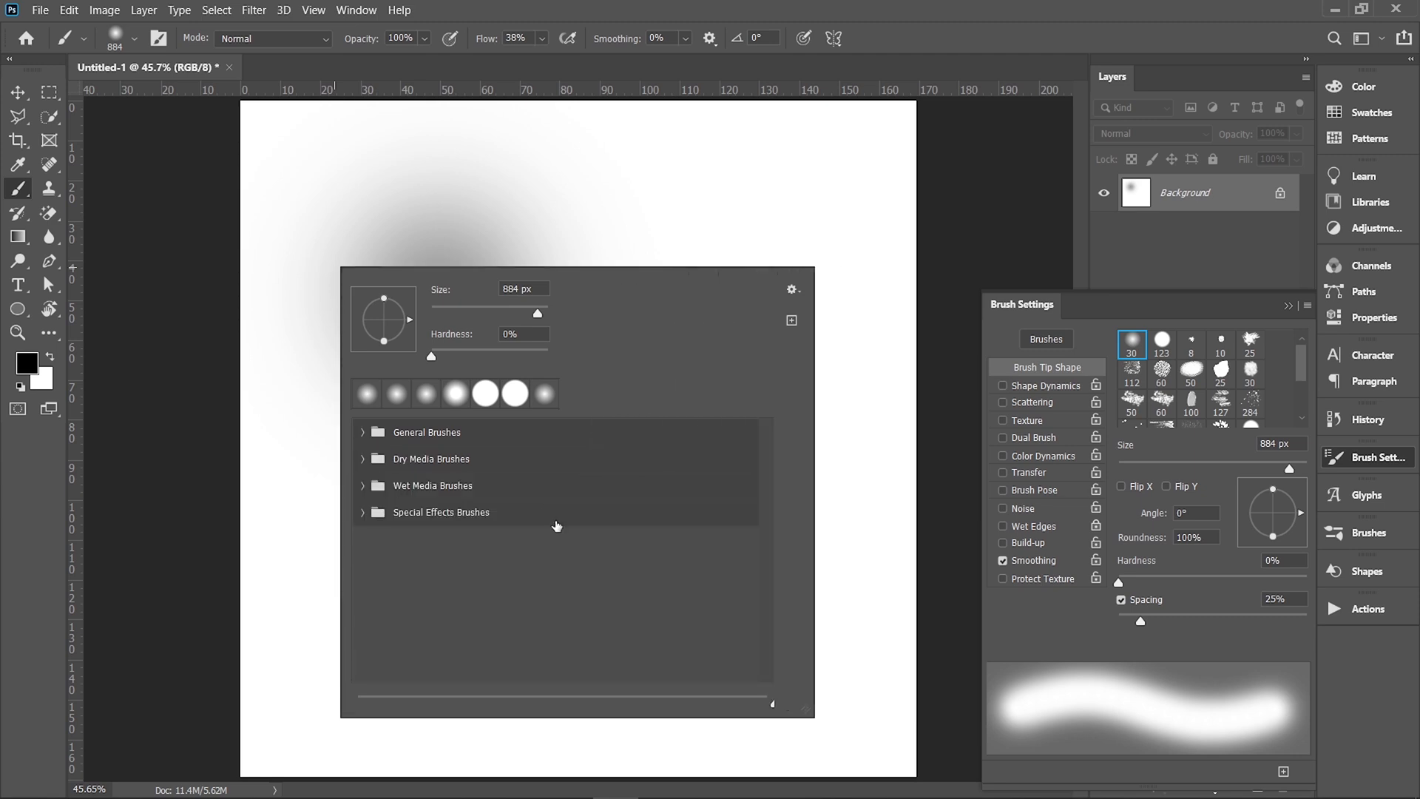
Step: Examine the contents of the General, Dry Media, Wet Media and Special Effects brush groups
left_click(363, 434)
left_click(364, 433)
left_click(364, 458)
left_click(364, 458)
left_click(363, 486)
left_click(363, 486)
left_click(363, 512)
left_click(363, 512)
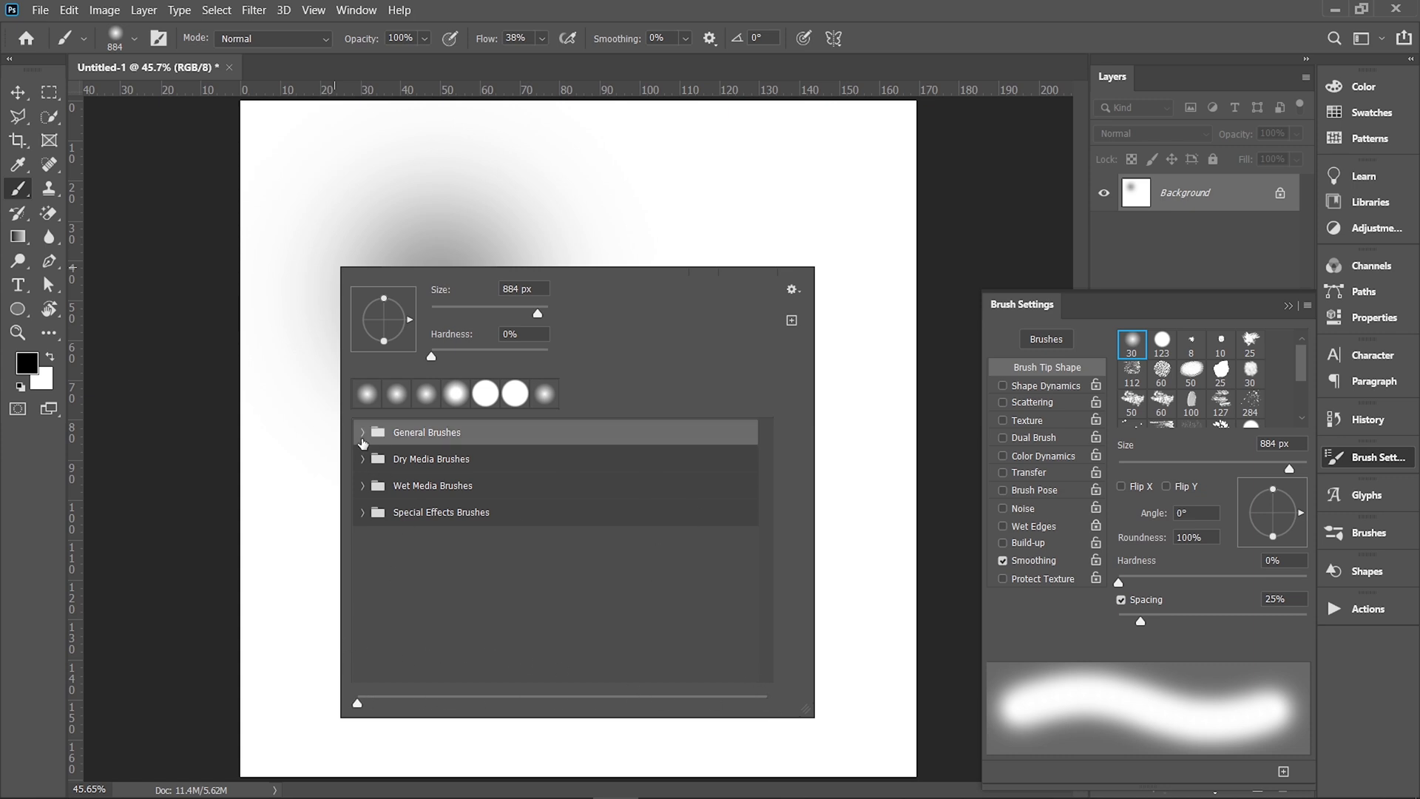
Step: Expand the General Brushes group and display the brush names and stroke previews
left_click(362, 432)
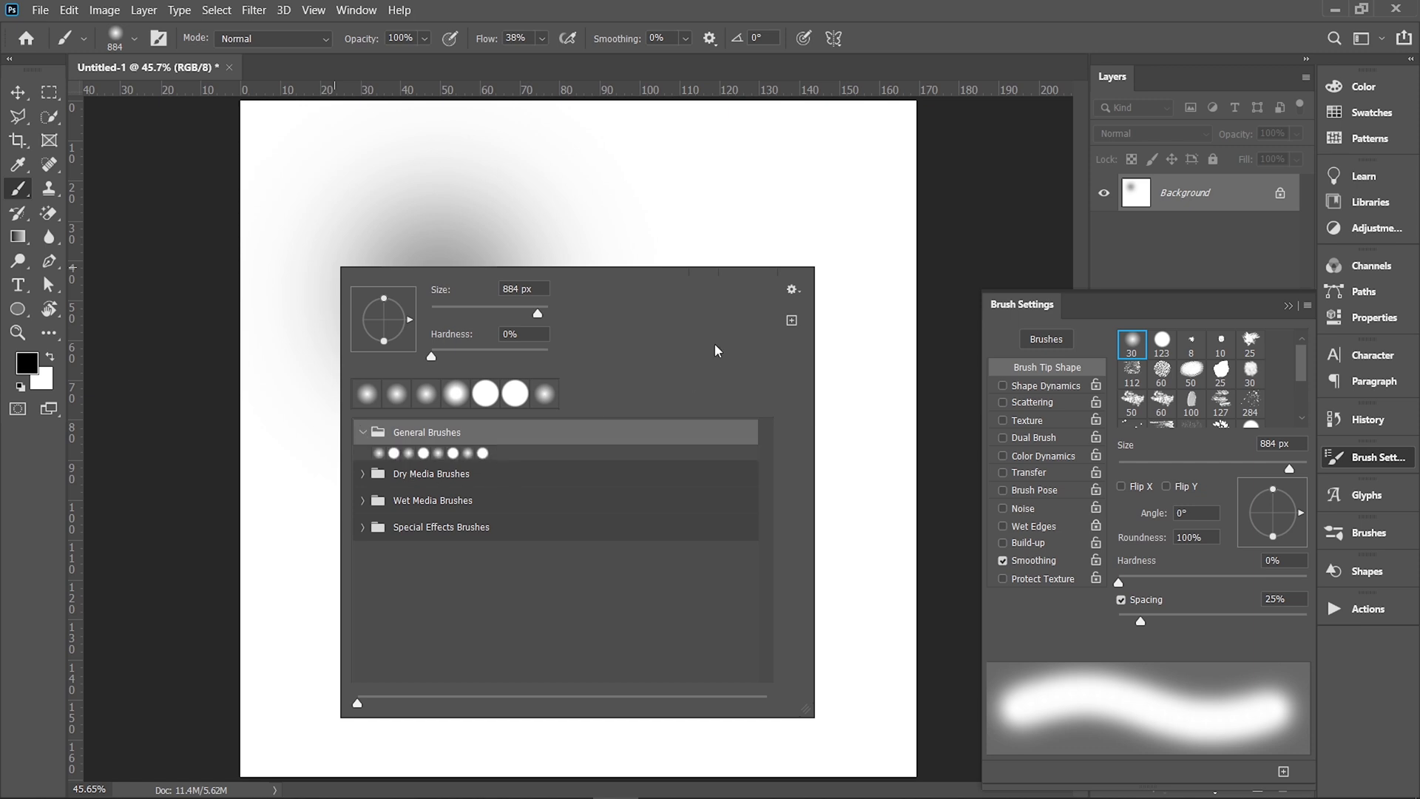
left_click(792, 290)
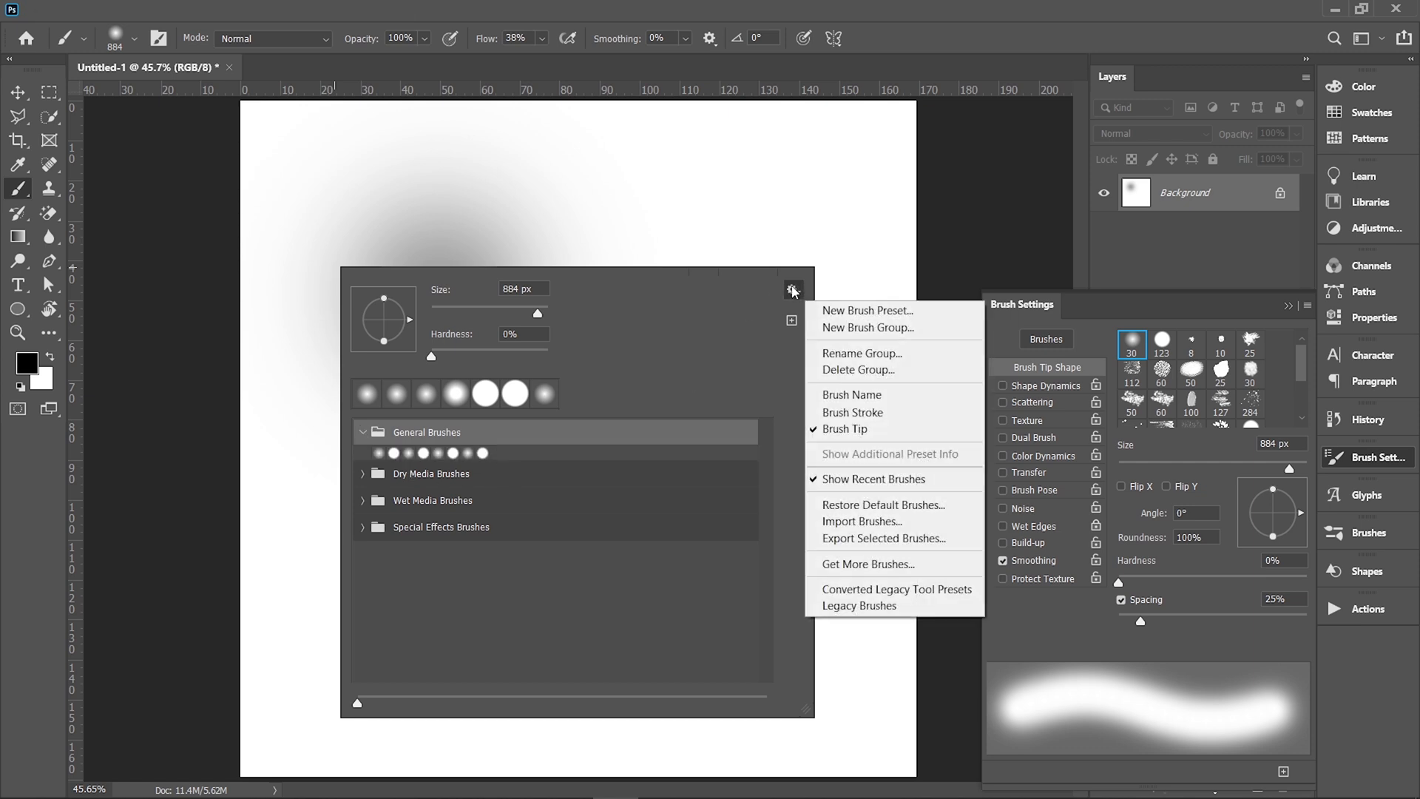
left_click(854, 395)
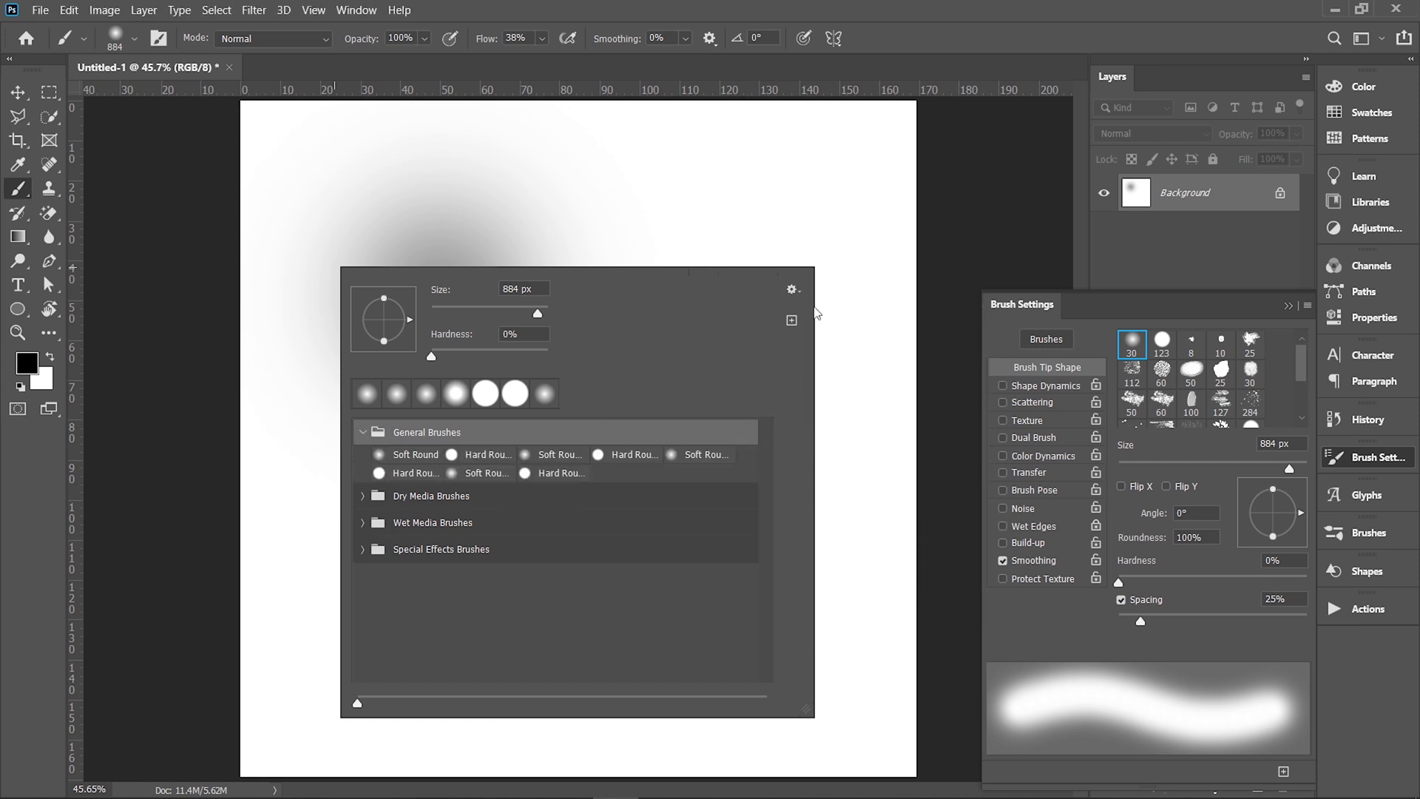
left_click(792, 290)
left_click(869, 393)
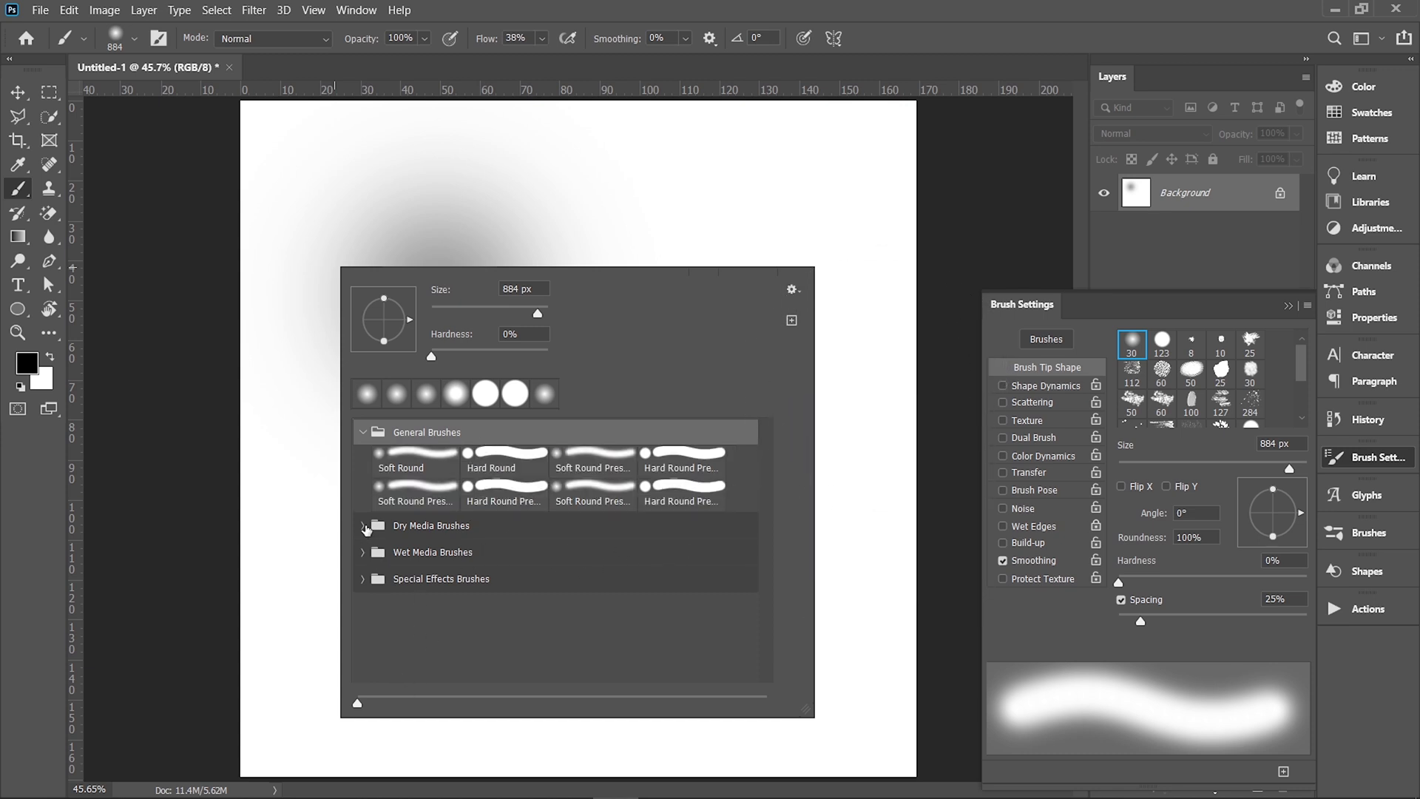
Step: Expand the Dry Media Brushes group and enlarge the brush previews
left_click(365, 528)
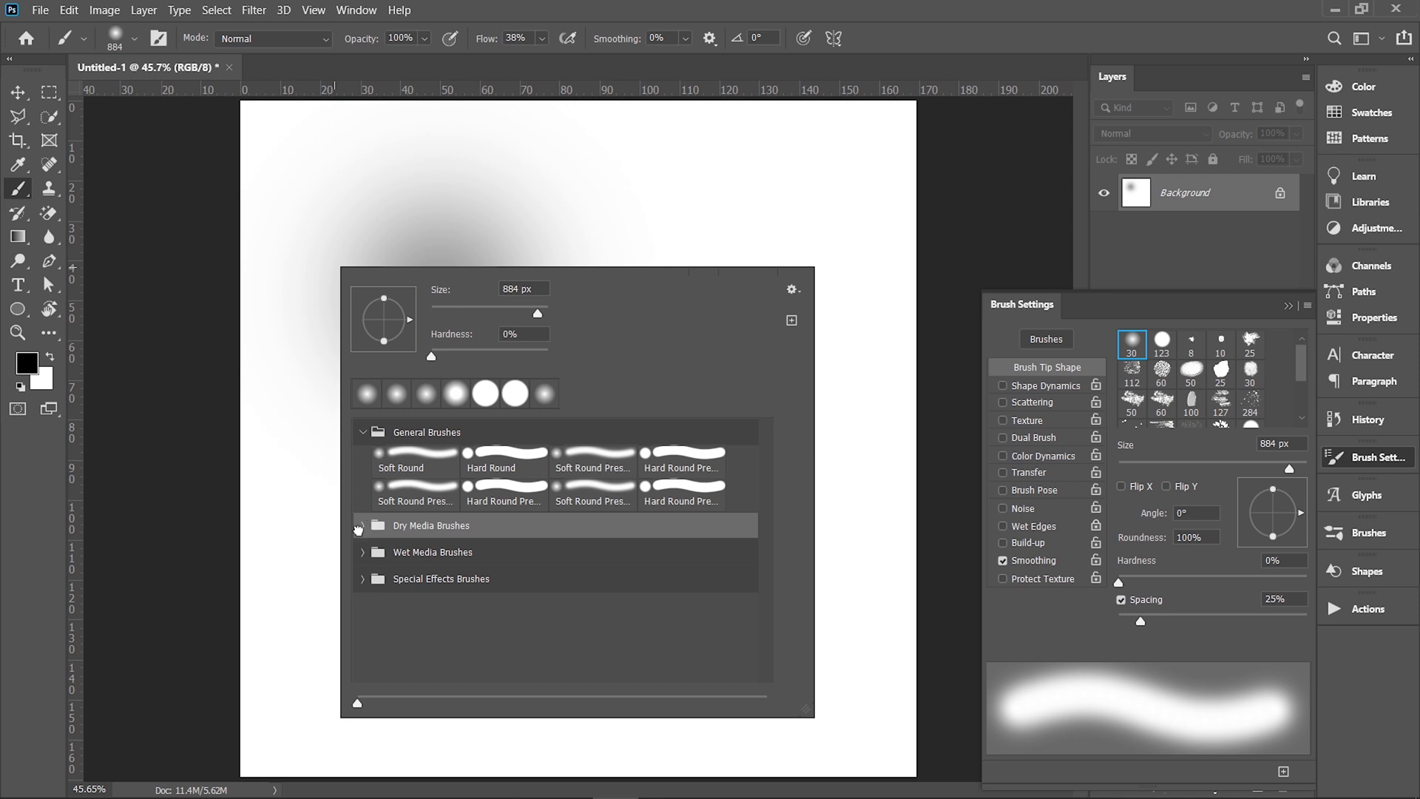
left_click(360, 528)
left_click_drag(366, 701, 439, 701)
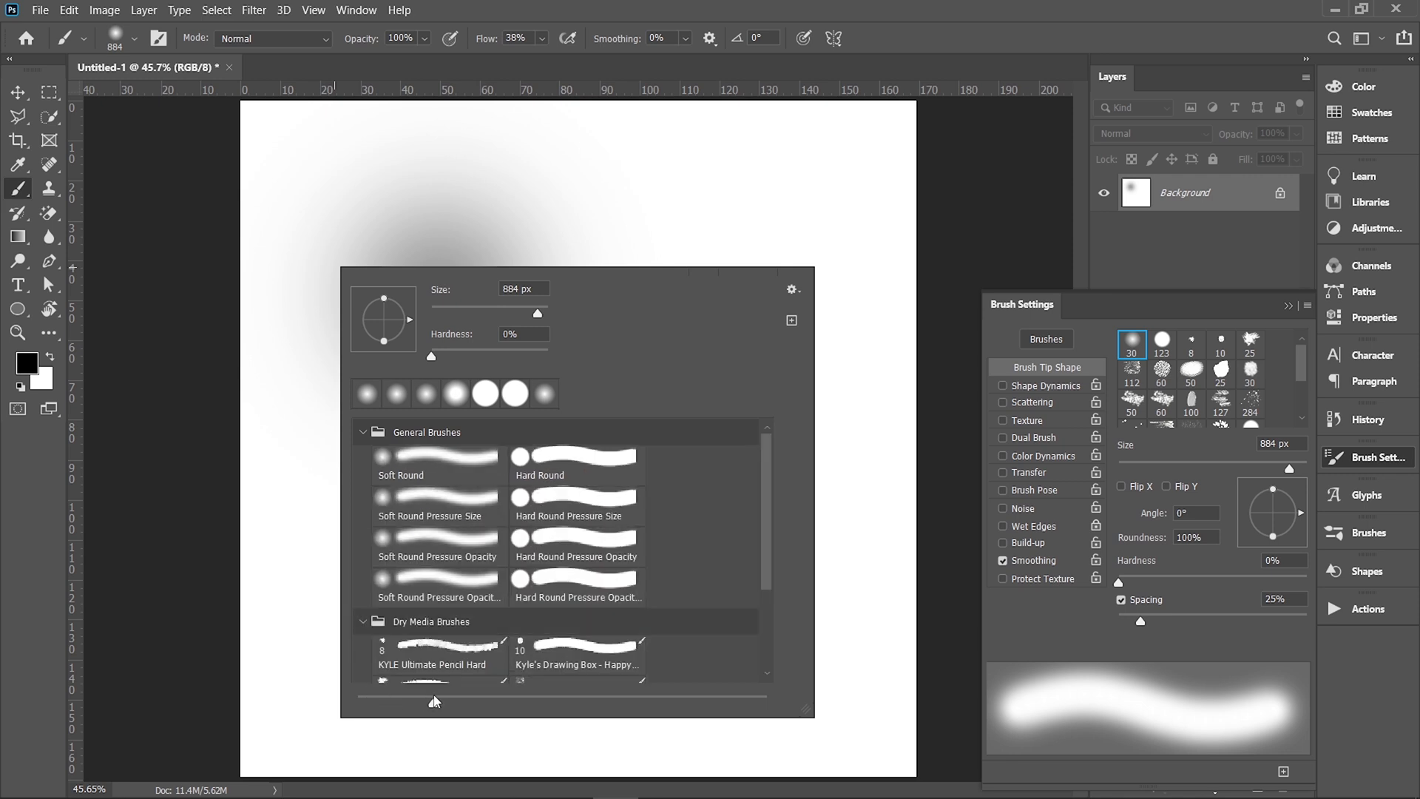
Step: Hide the stroke previews and brush names so that the picker lists only brush tips
left_click(793, 289)
left_click(887, 414)
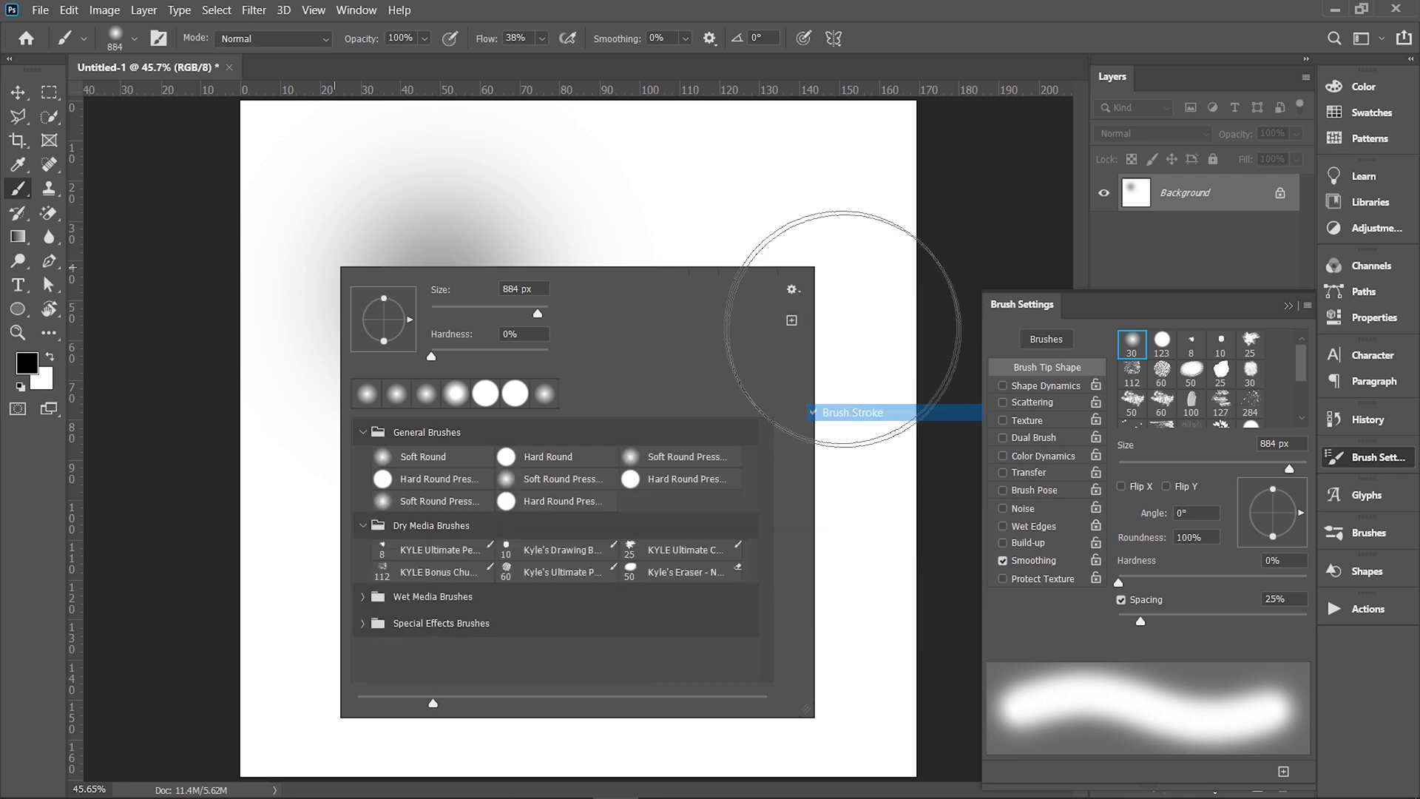
left_click(794, 291)
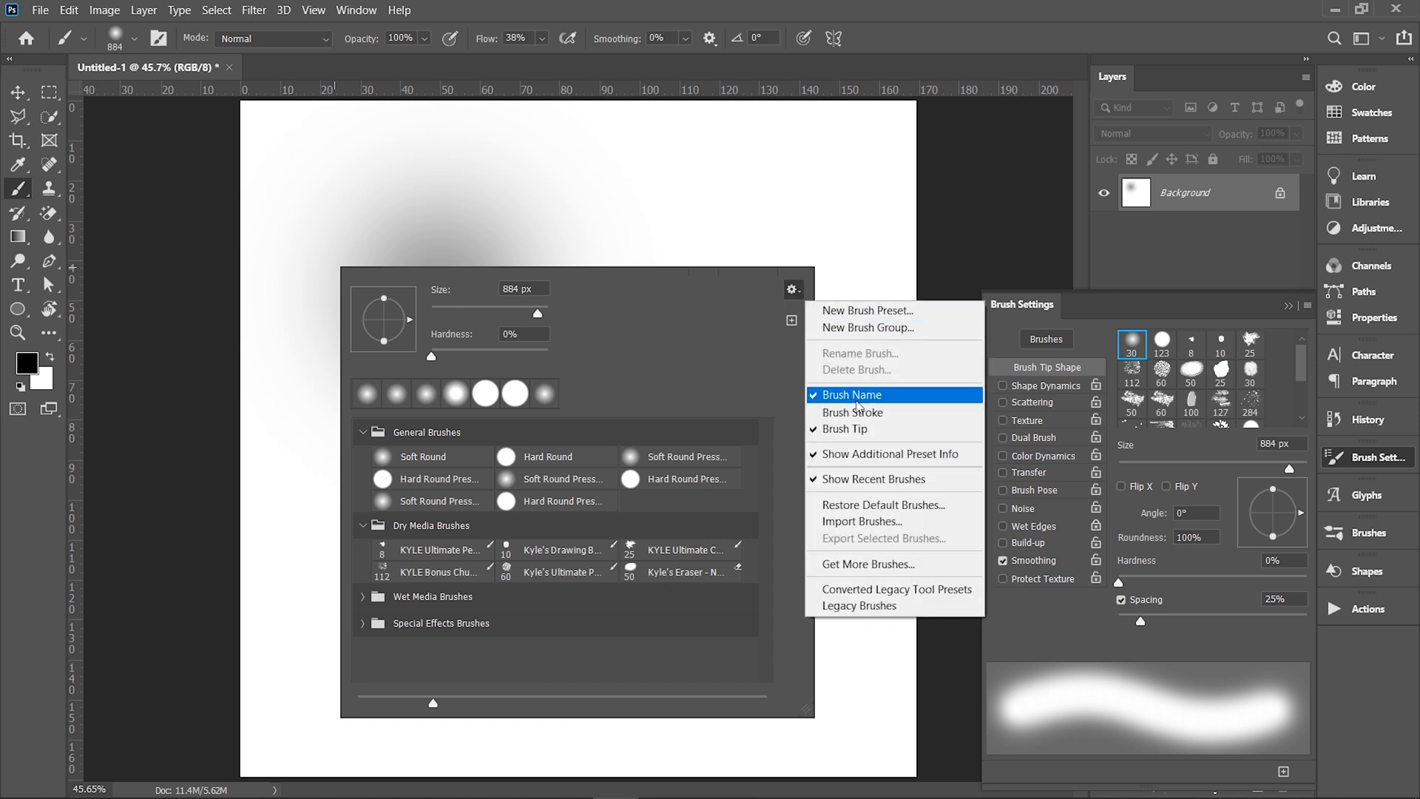
left_click(861, 394)
left_click(791, 291)
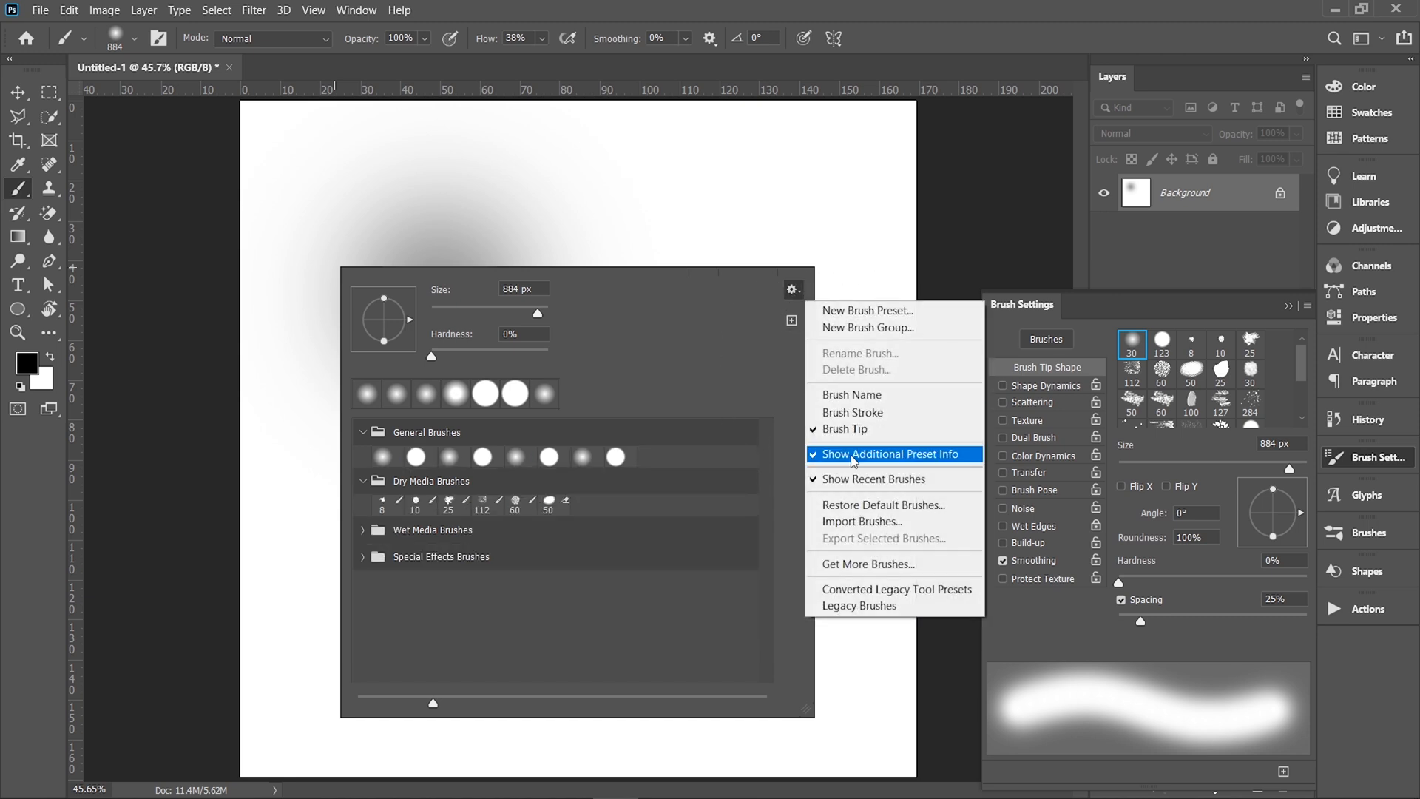
Step: Enlarge the brush thumbnails to the maximum and make the preset picker taller to fit all brush groups
left_click(438, 703)
left_click_drag(574, 703, 767, 703)
left_click_drag(767, 534, 765, 623)
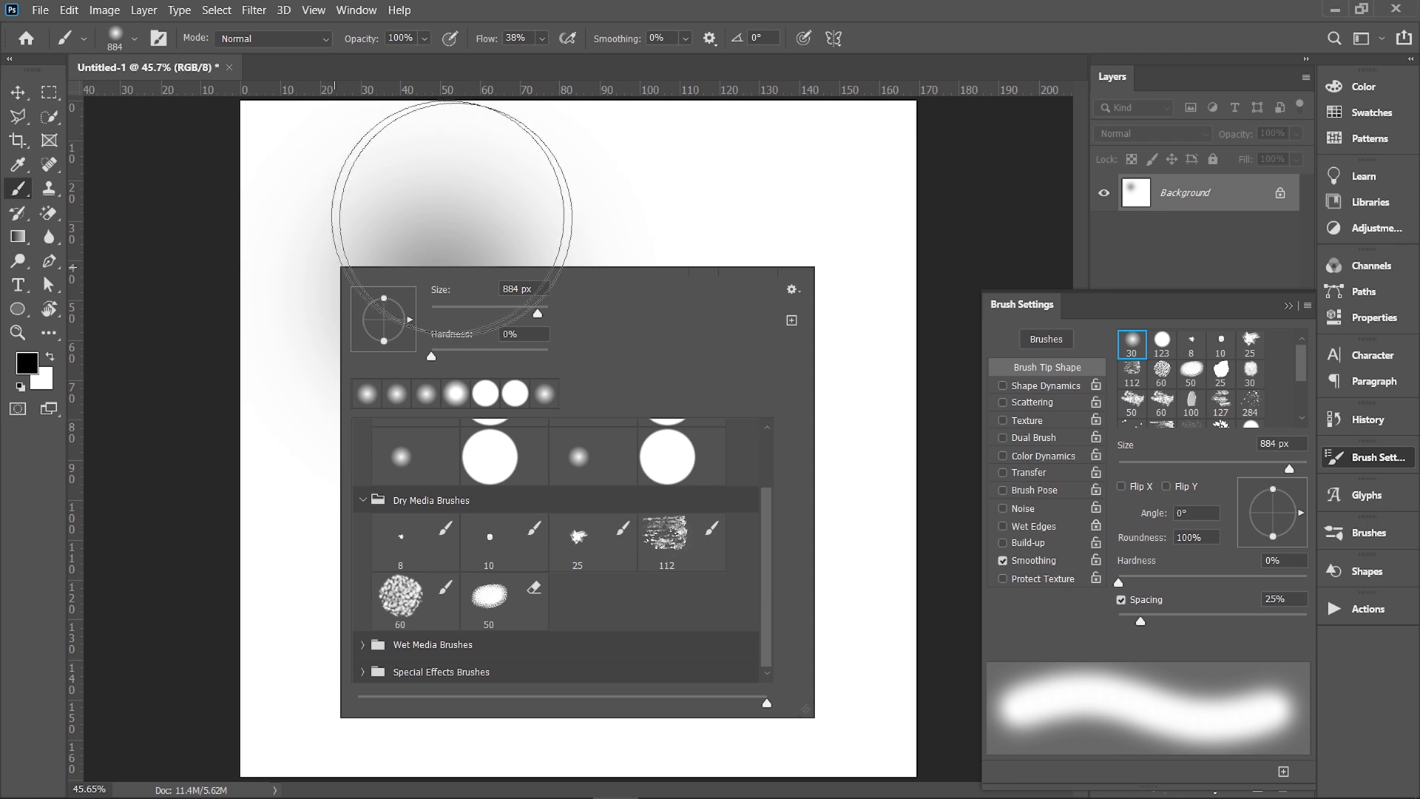
right_click(370, 181)
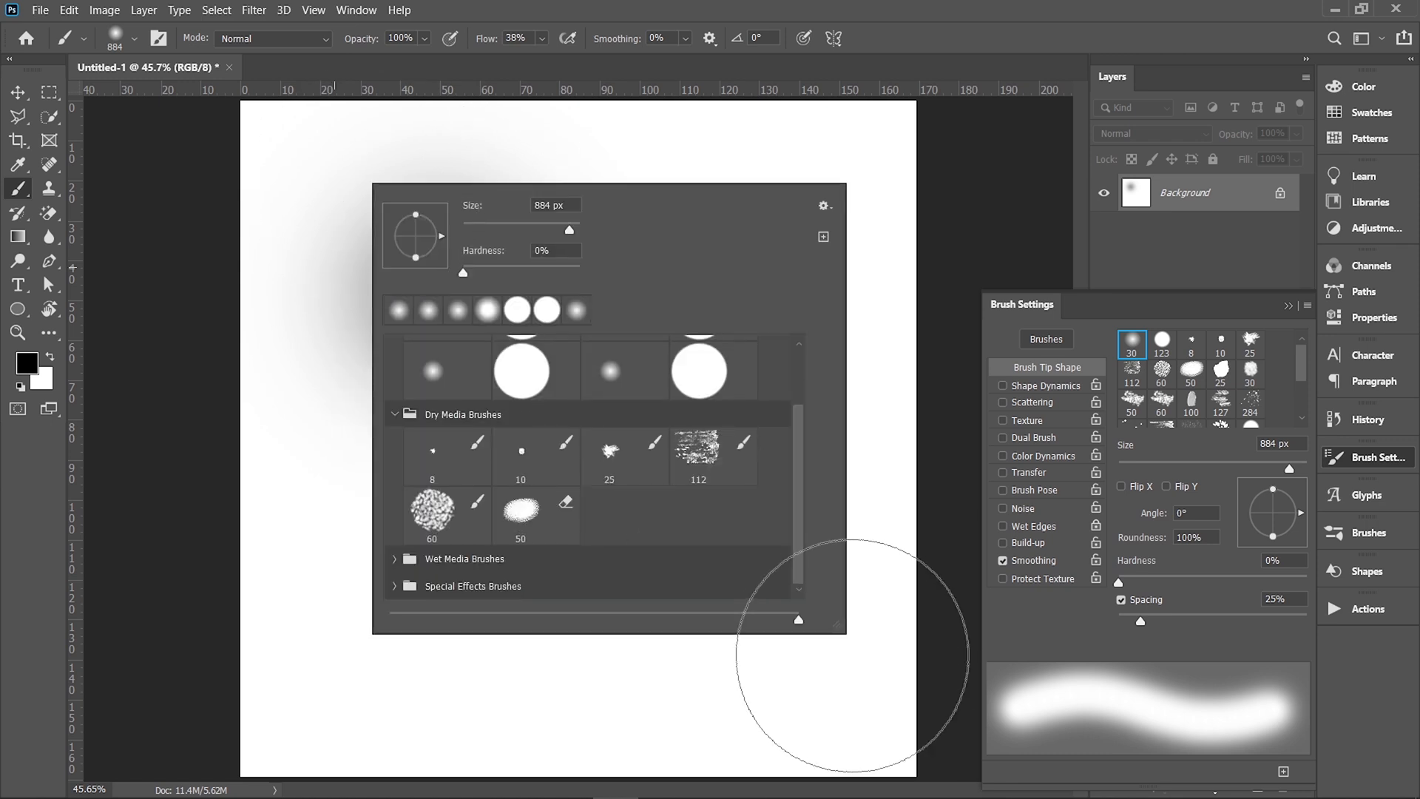
left_click_drag(839, 623, 828, 747)
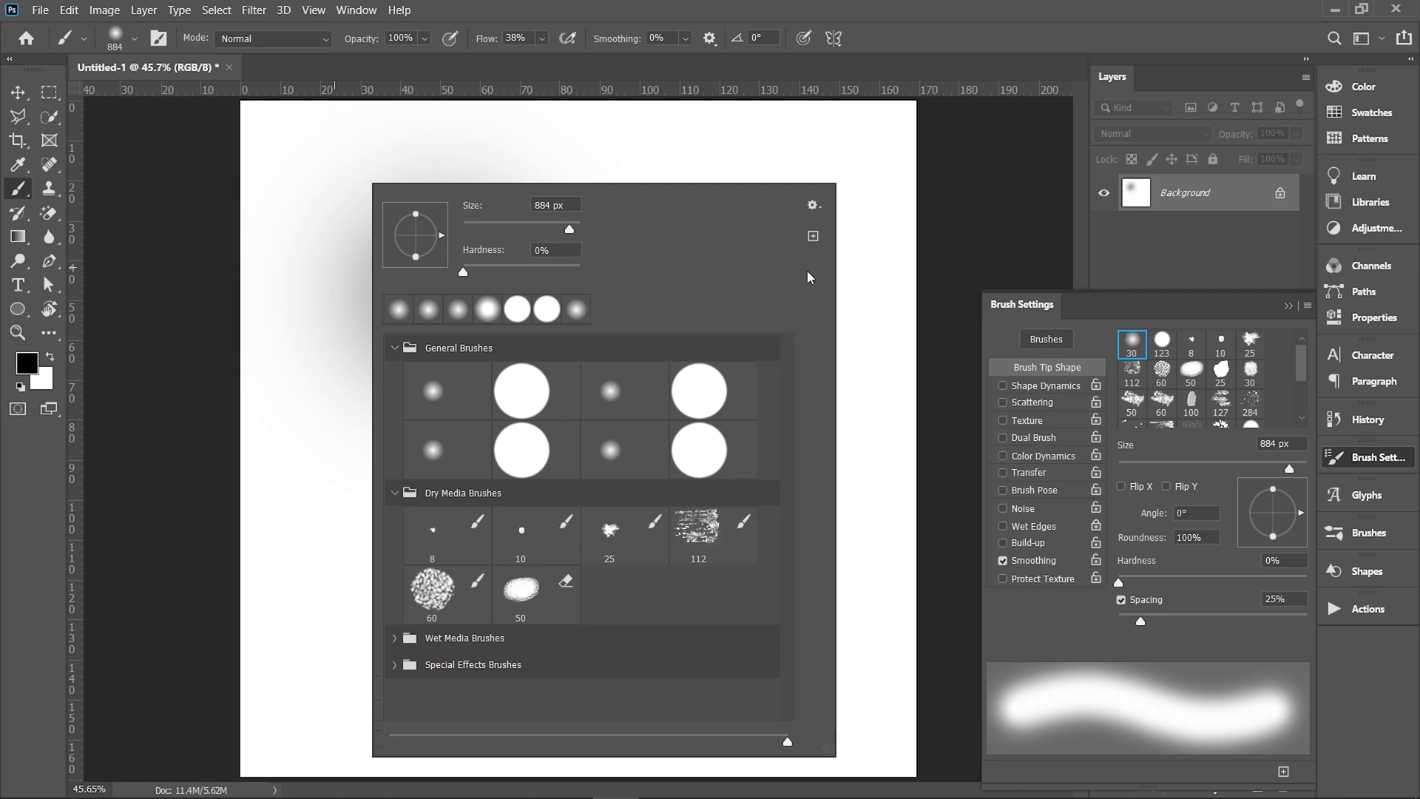
Step: Import the trees brush file from the Trees folder inside Architecture Brushes
left_click(814, 207)
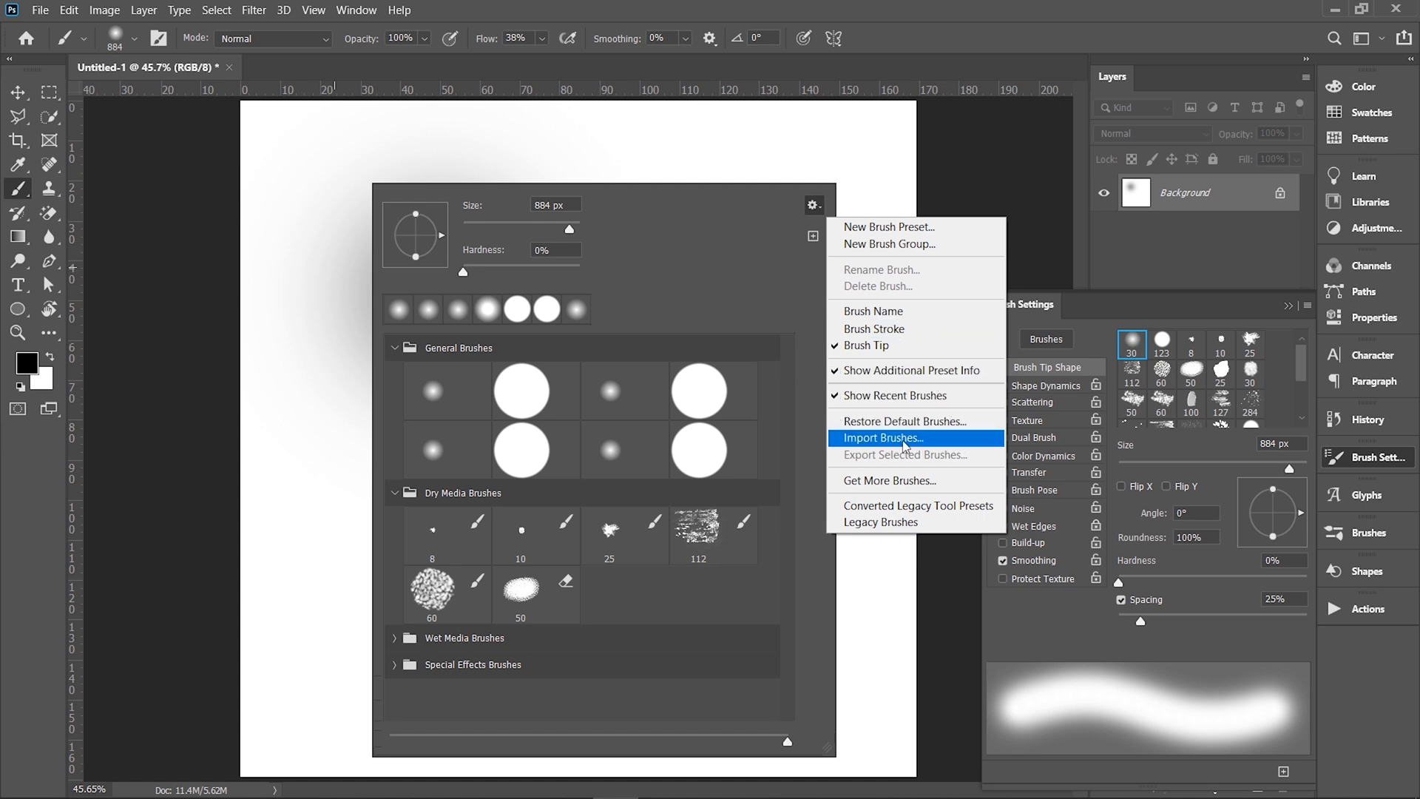
left_click(942, 442)
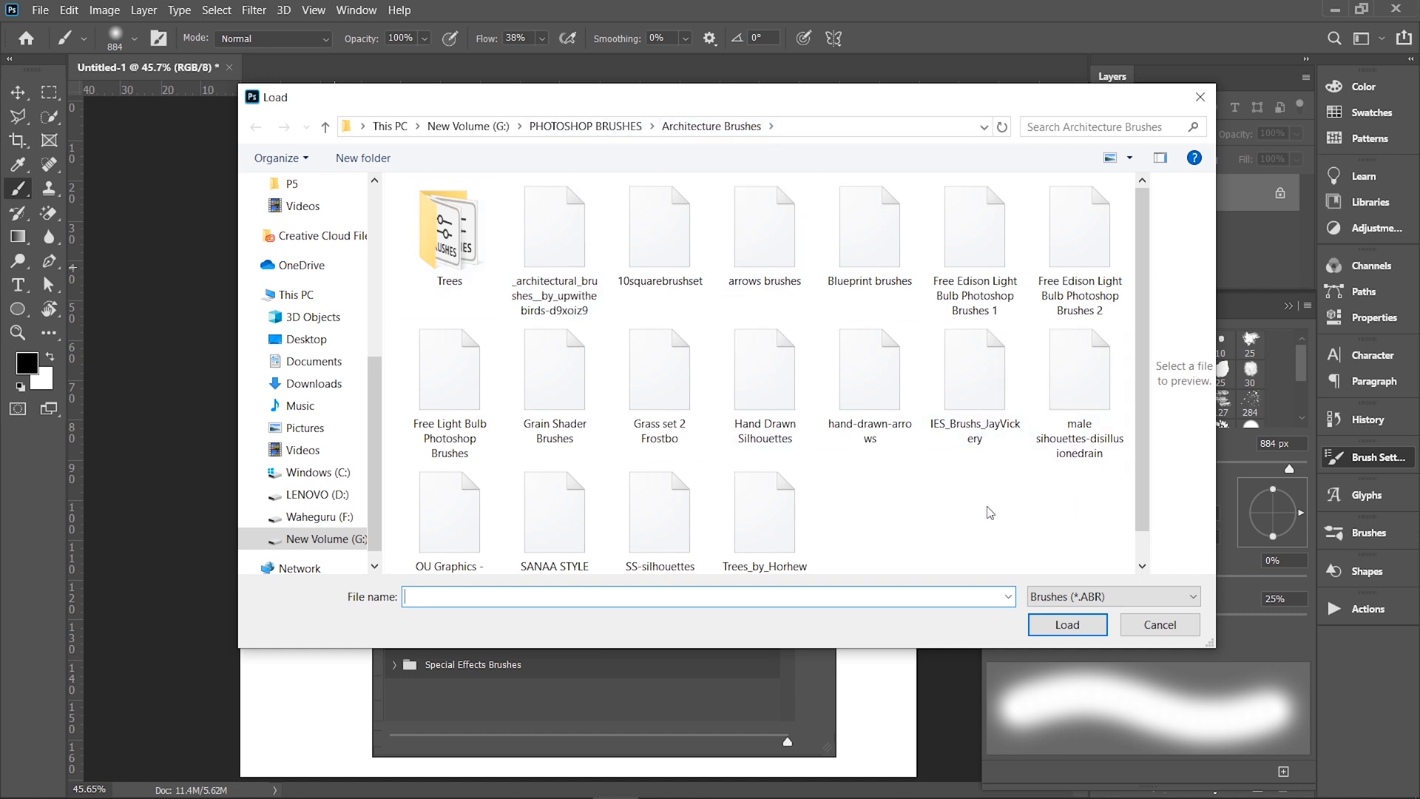
scroll(836, 494, "down", 1)
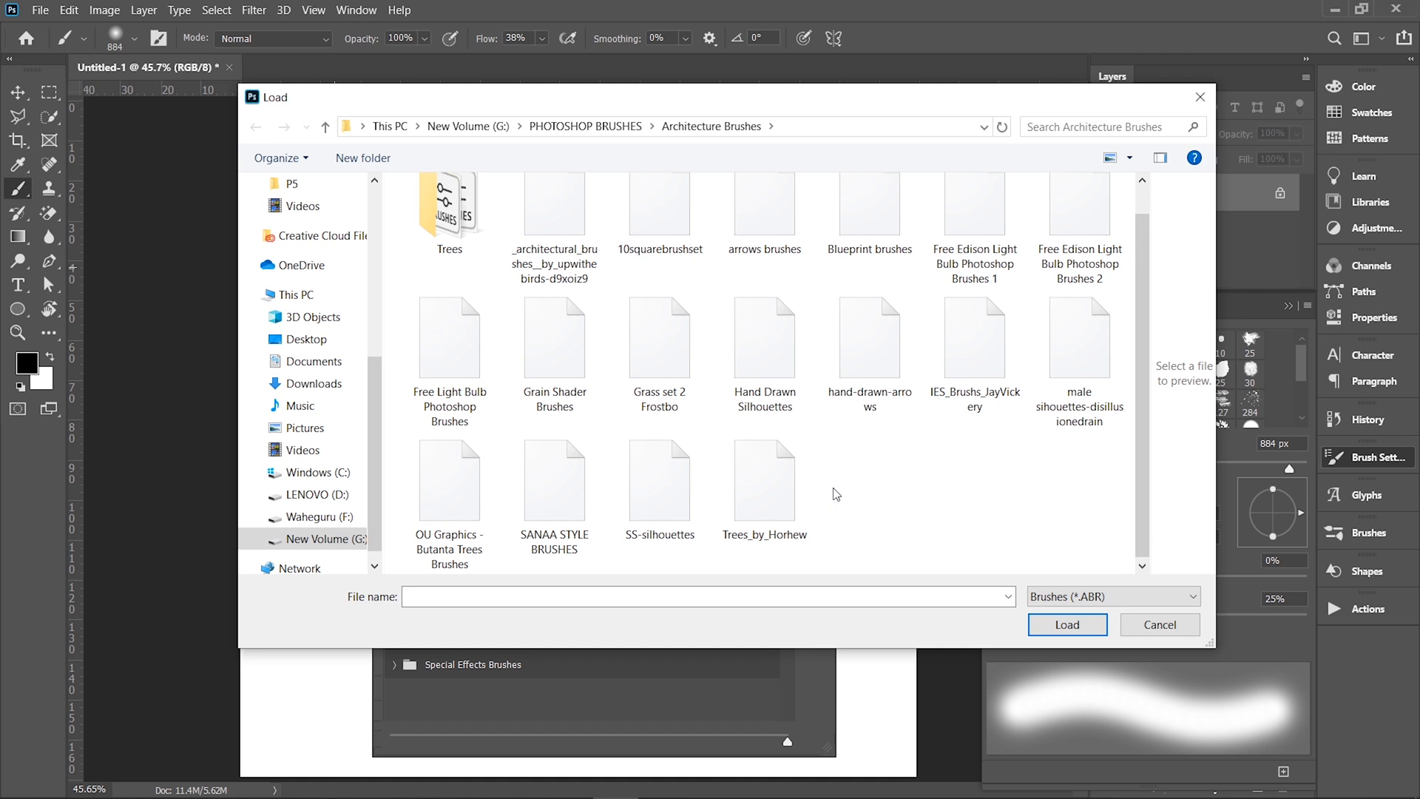
scroll(450, 214, "up", 1)
double_click(450, 236)
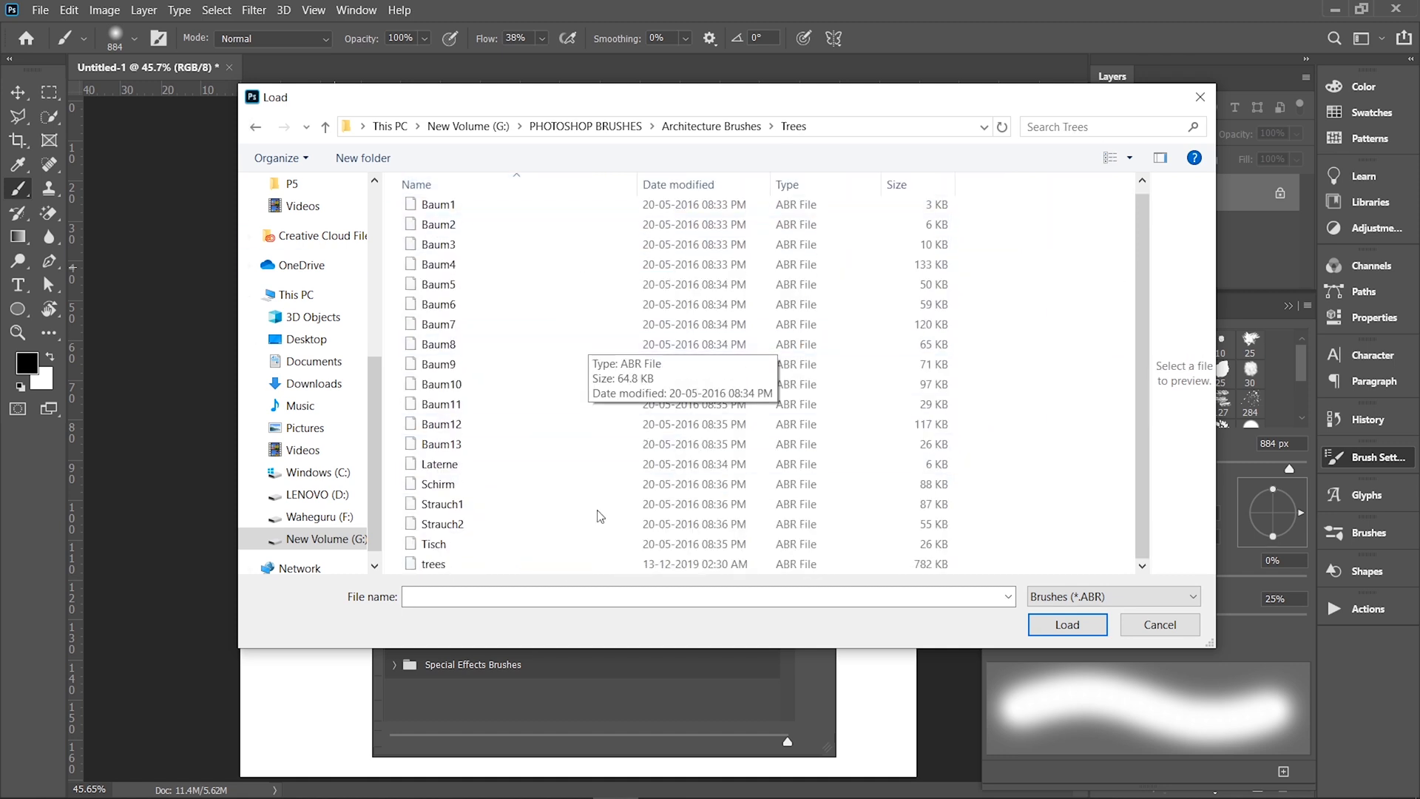
left_click(514, 566)
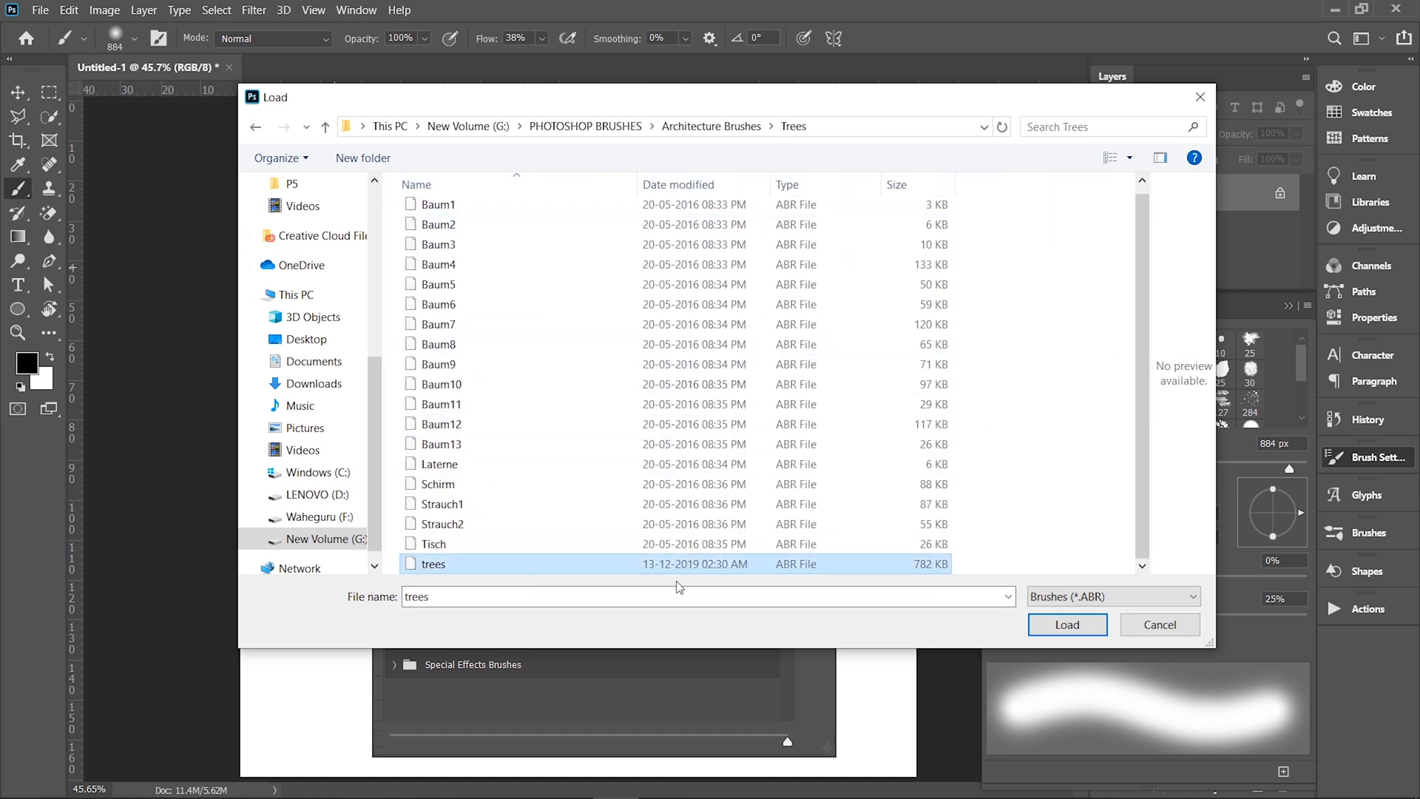
left_click(1054, 624)
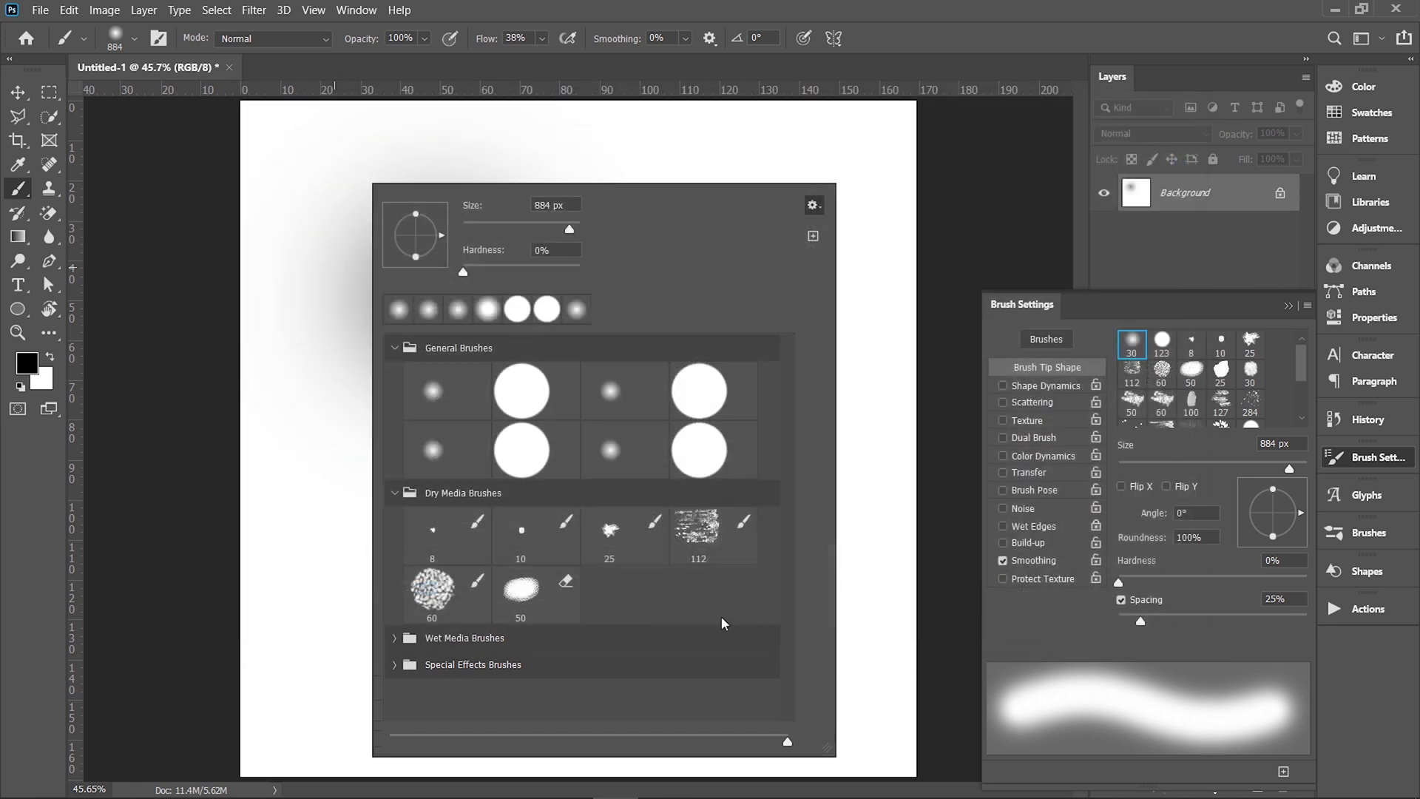
Step: Choose the Baum10 brush from the imported trees group and stamp one tree at the canvas's left edge
left_click(395, 492)
left_click(395, 348)
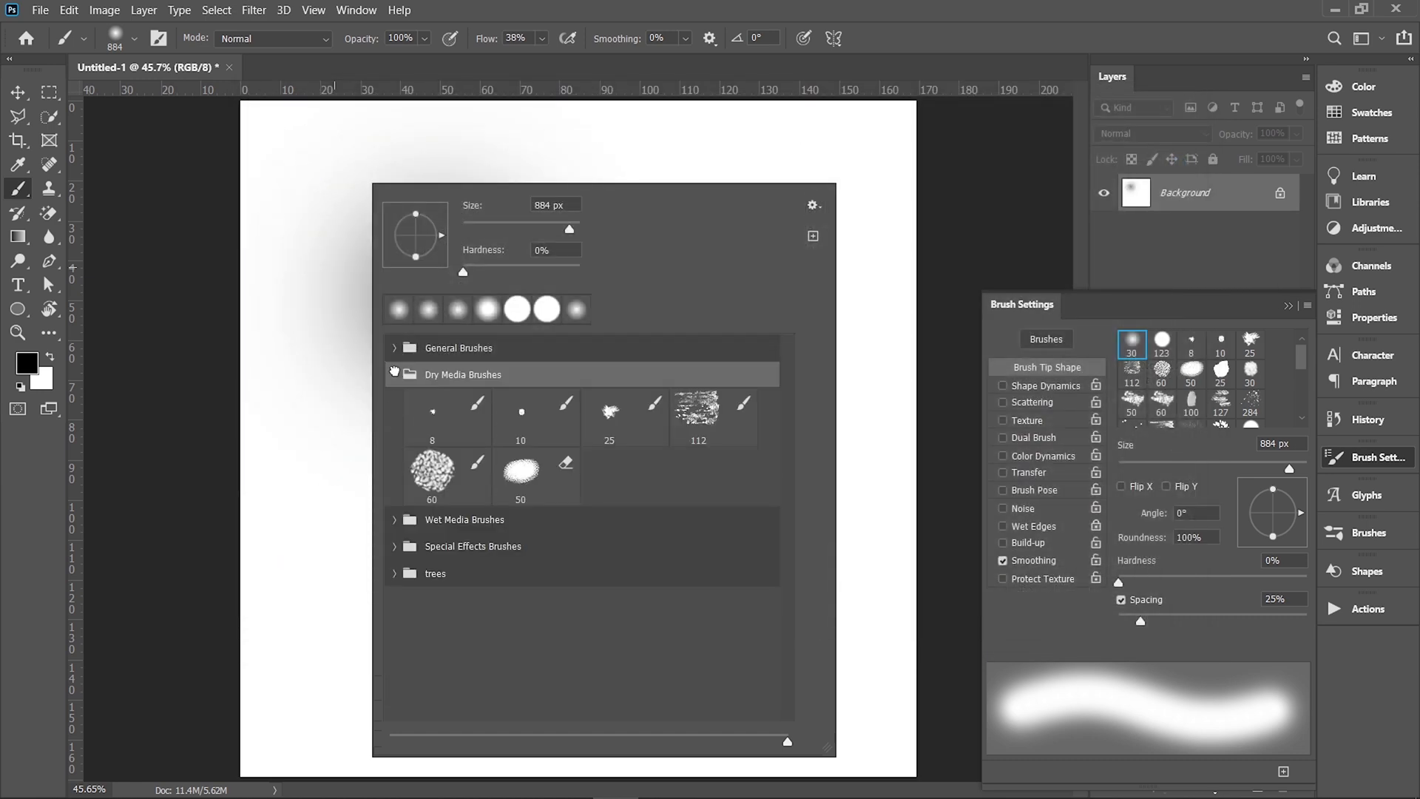
left_click(394, 372)
left_click(395, 455)
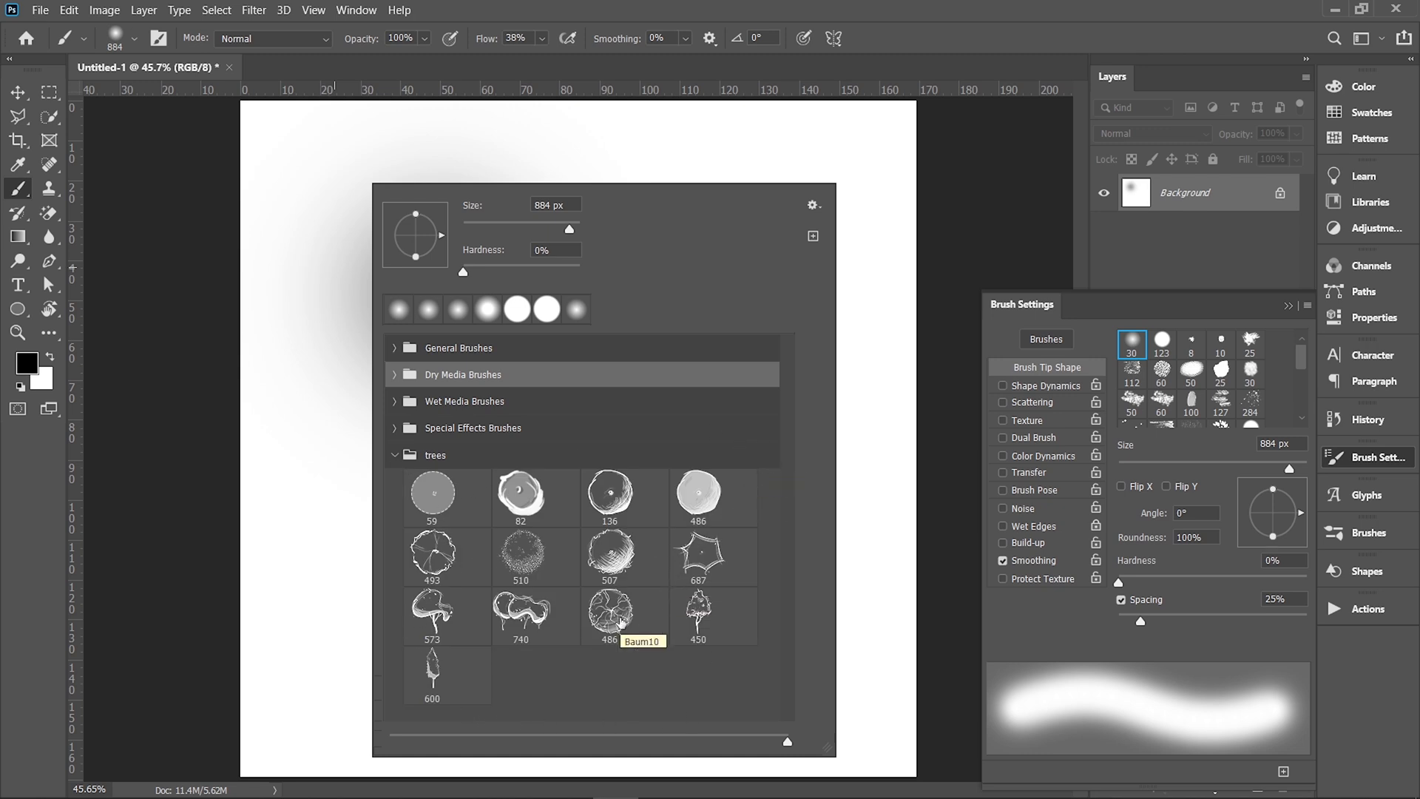
left_click(620, 623)
left_click(307, 334)
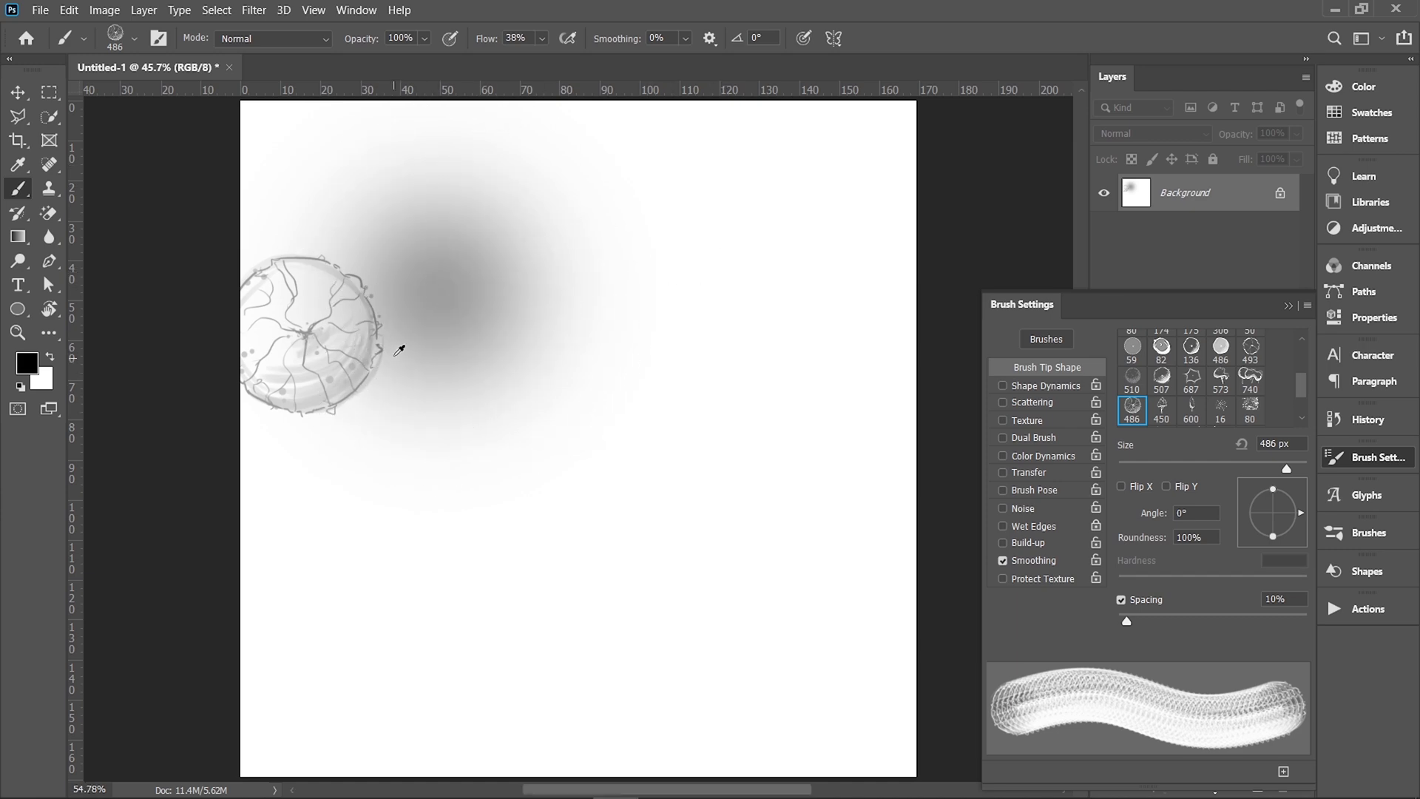
Step: Set the brush flow to 100% and undo both the tree stamp and the soft gray spot
scroll(355, 332, "up", 5)
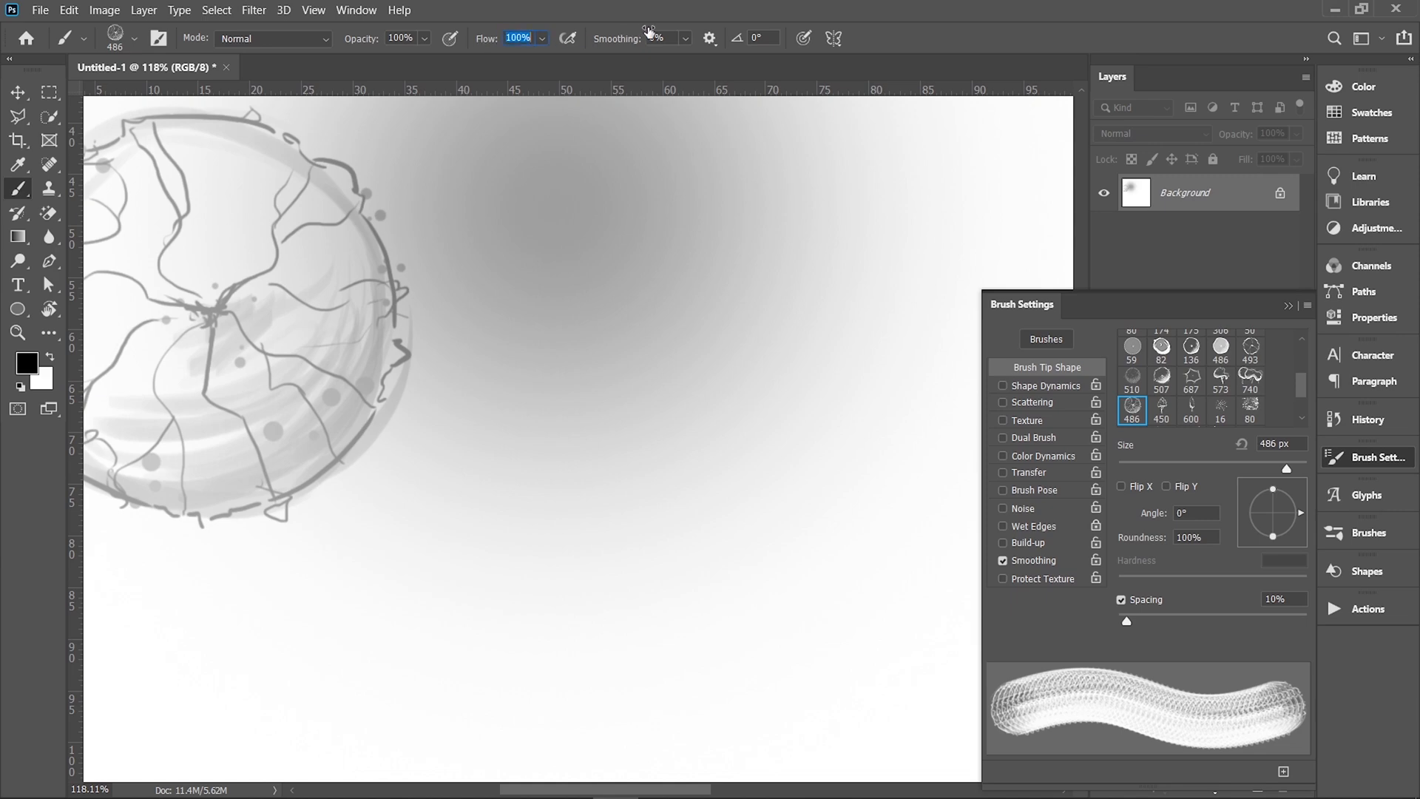
scroll(392, 418, "down", 5)
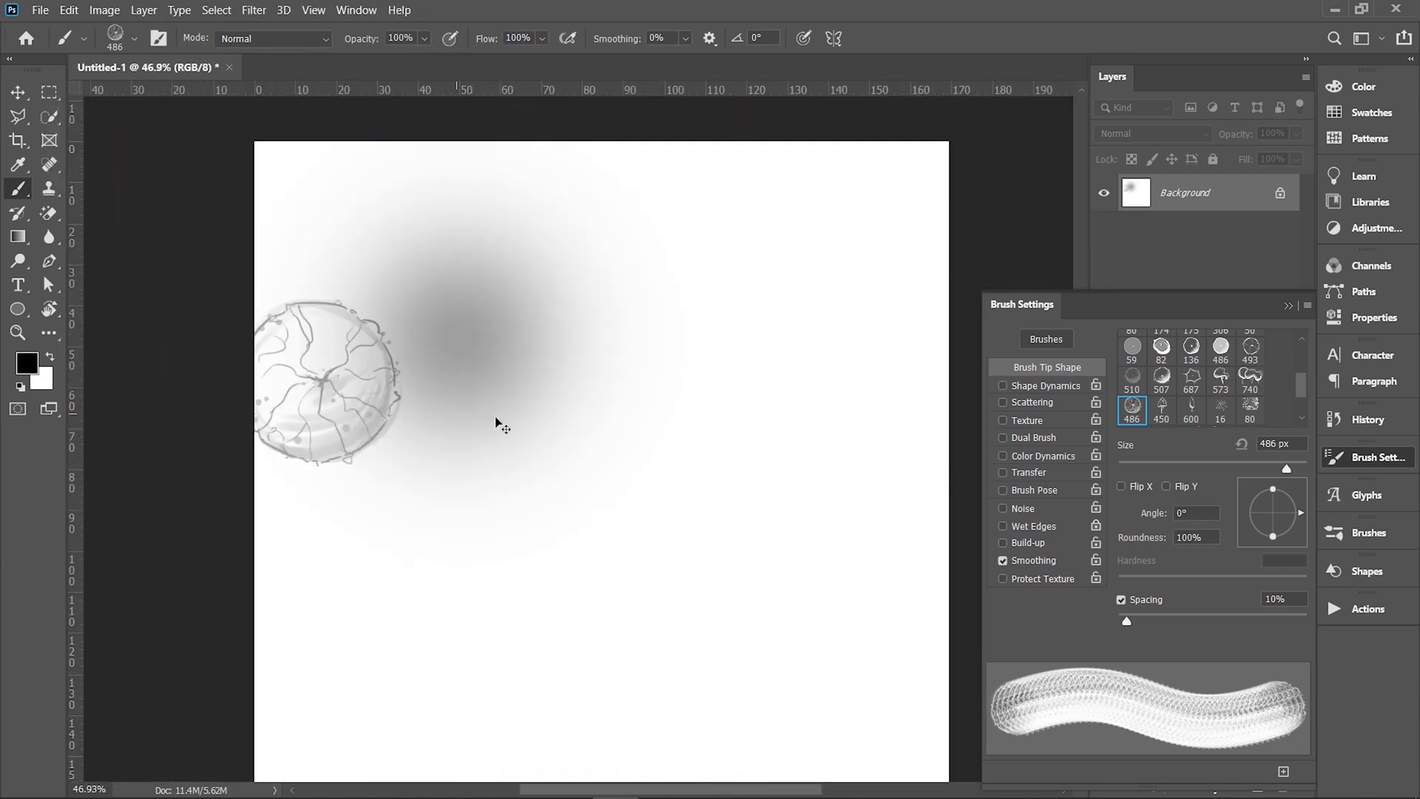
key("ctrl+z")
key("ctrl+z")
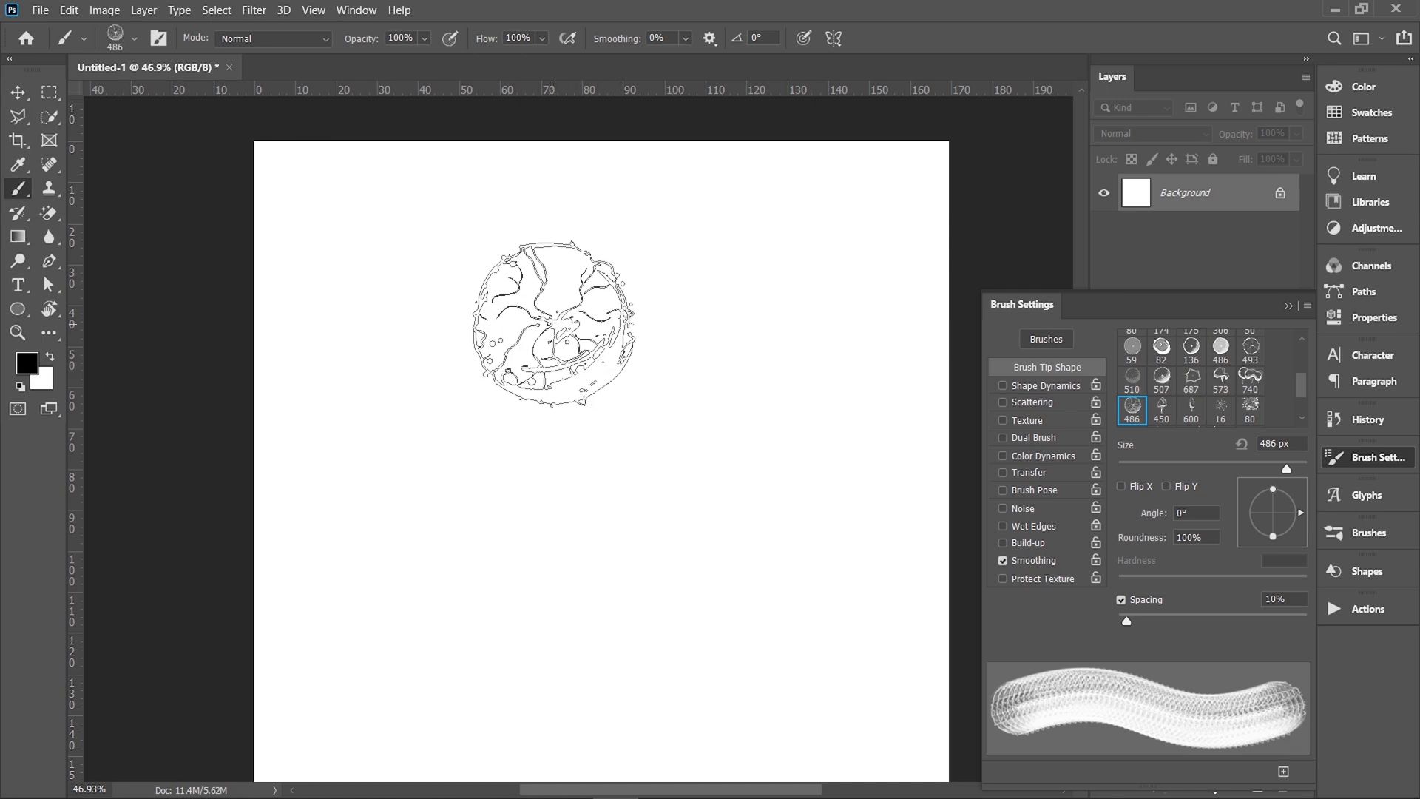
Step: Stamp three Baum10 trees in a triangular cluster around the middle of the canvas
left_click(554, 323)
left_click(685, 411)
left_click(499, 486)
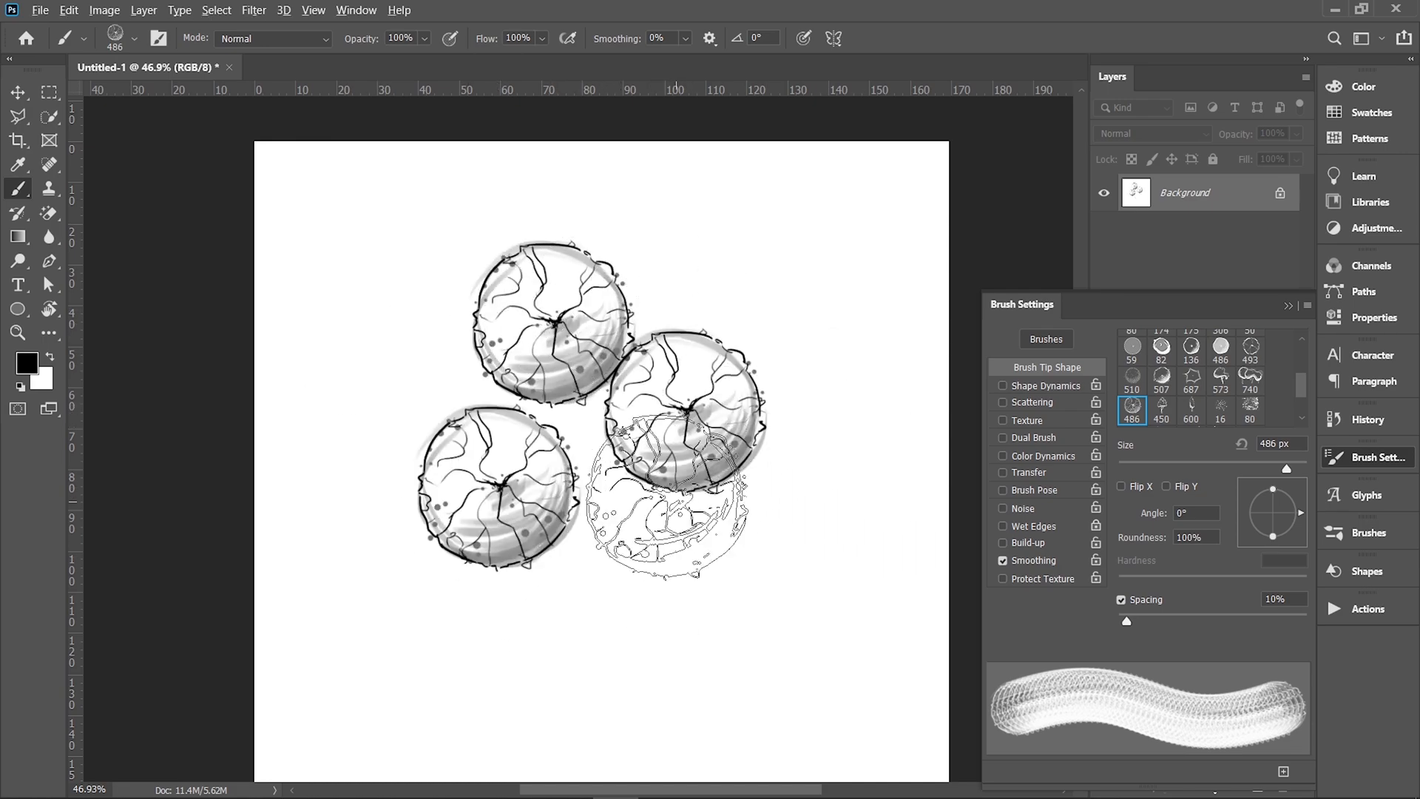
Step: Switch to the dotted 510 px tree brush from the trees group
scroll(644, 429, "up", 3)
scroll(769, 244, "up", 1)
right_click(575, 226)
double_click(695, 592)
scroll(469, 426, "down", 1)
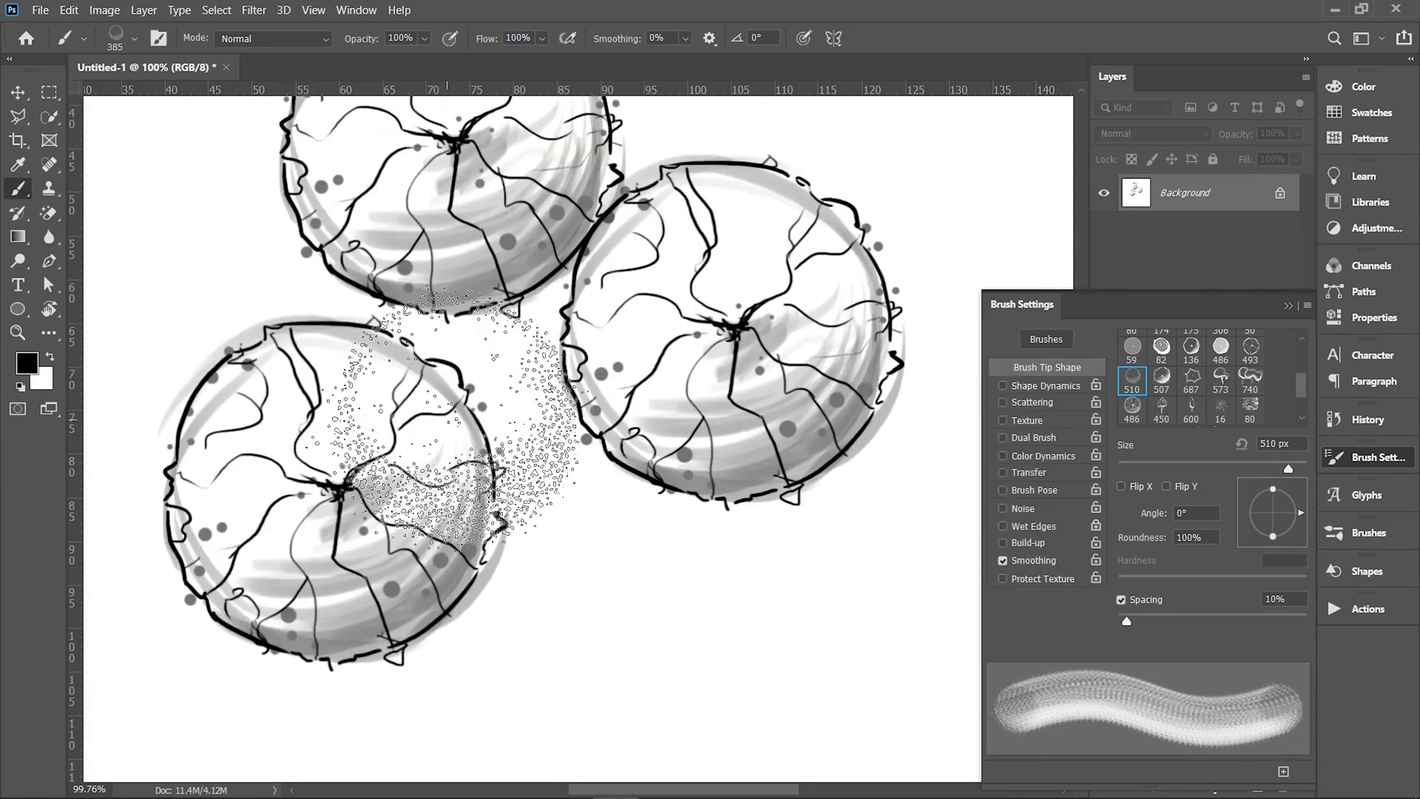
Step: Stamp three dotted trees below and beside the Baum10 cluster with the brush sized at 385, 519 and 310 px
scroll(650, 444, "down", 4)
left_click(600, 482)
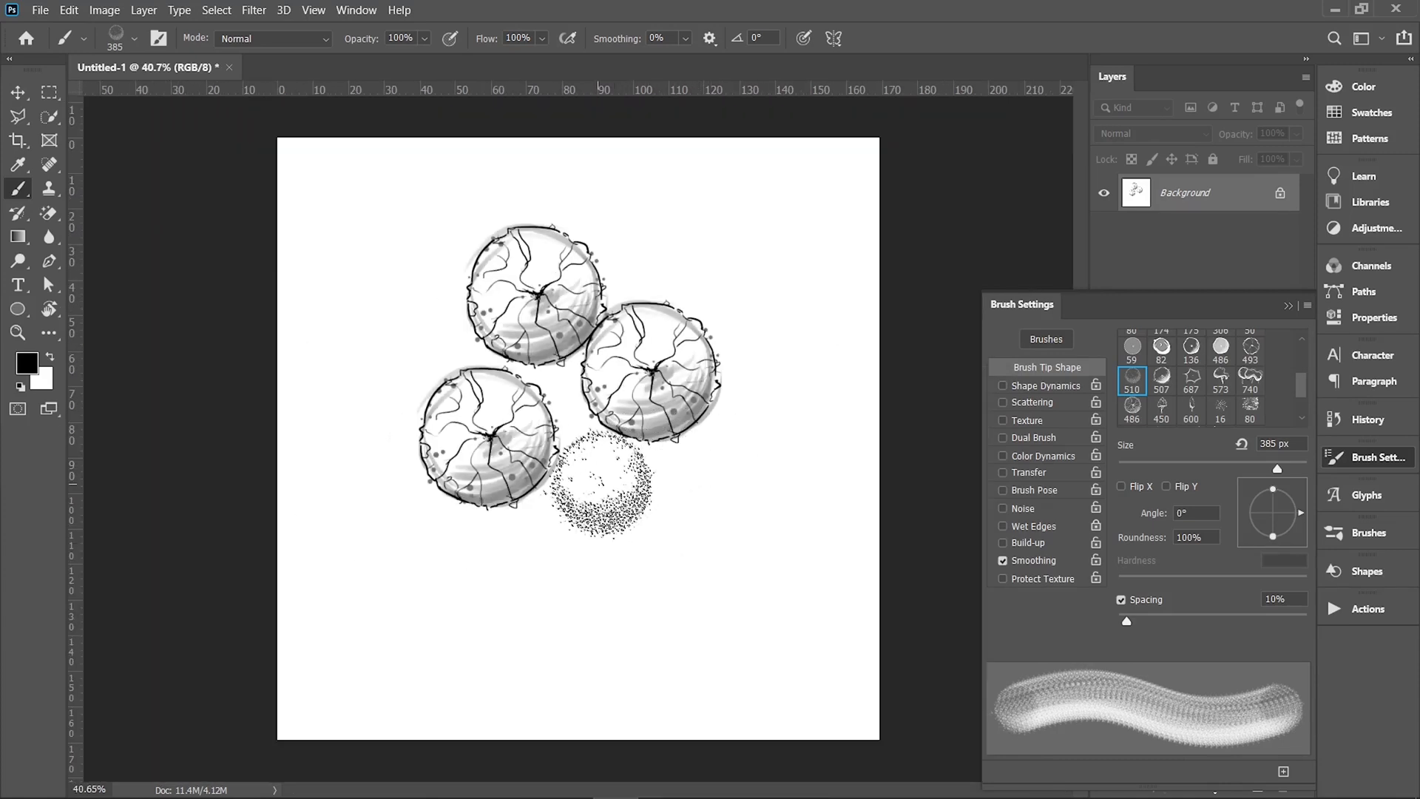
left_click_drag(691, 487, 722, 494)
left_click(722, 491)
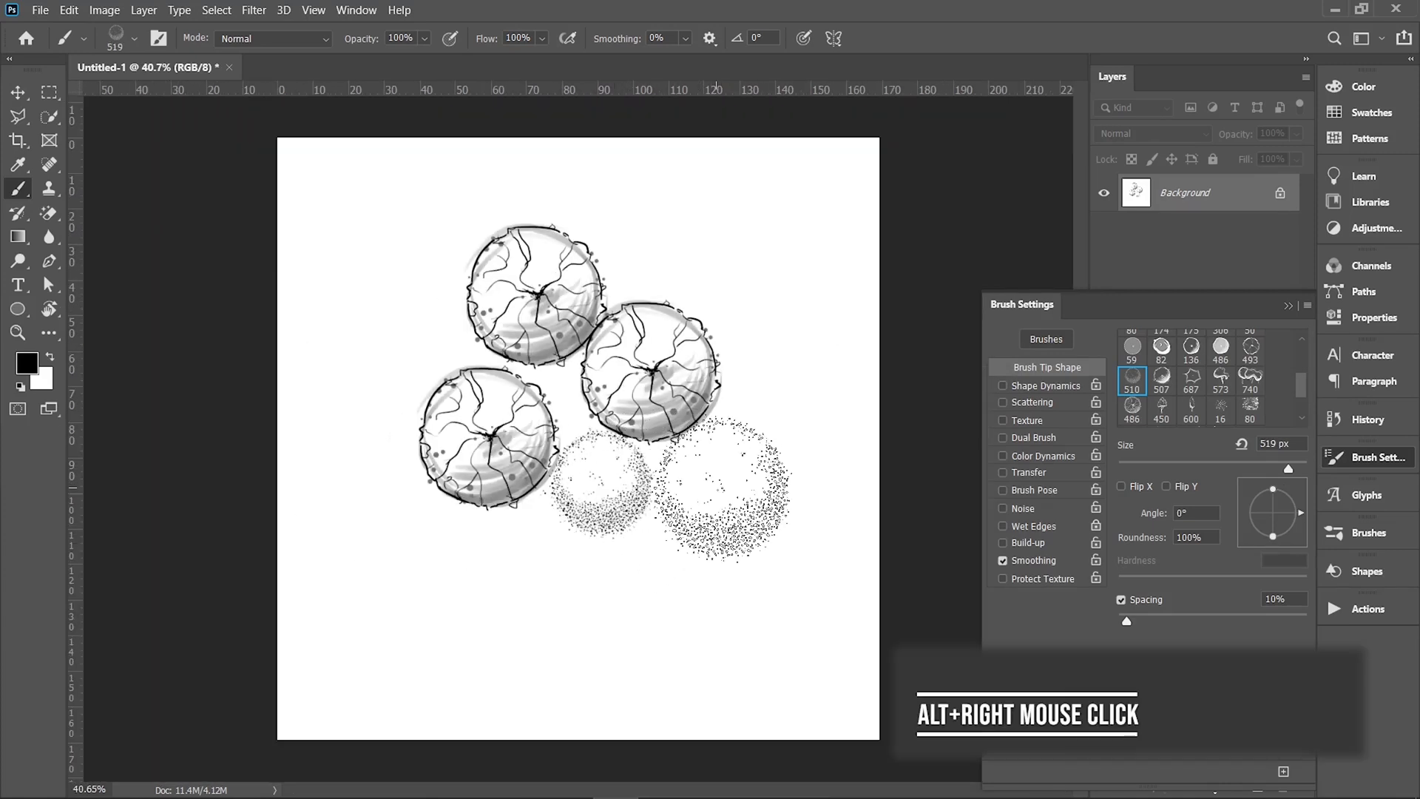
mouse_move(639, 623)
left_mouse_down()
mouse_move(576, 615)
mouse_move(605, 648)
left_mouse_up()
left_click(642, 554)
left_click(538, 627)
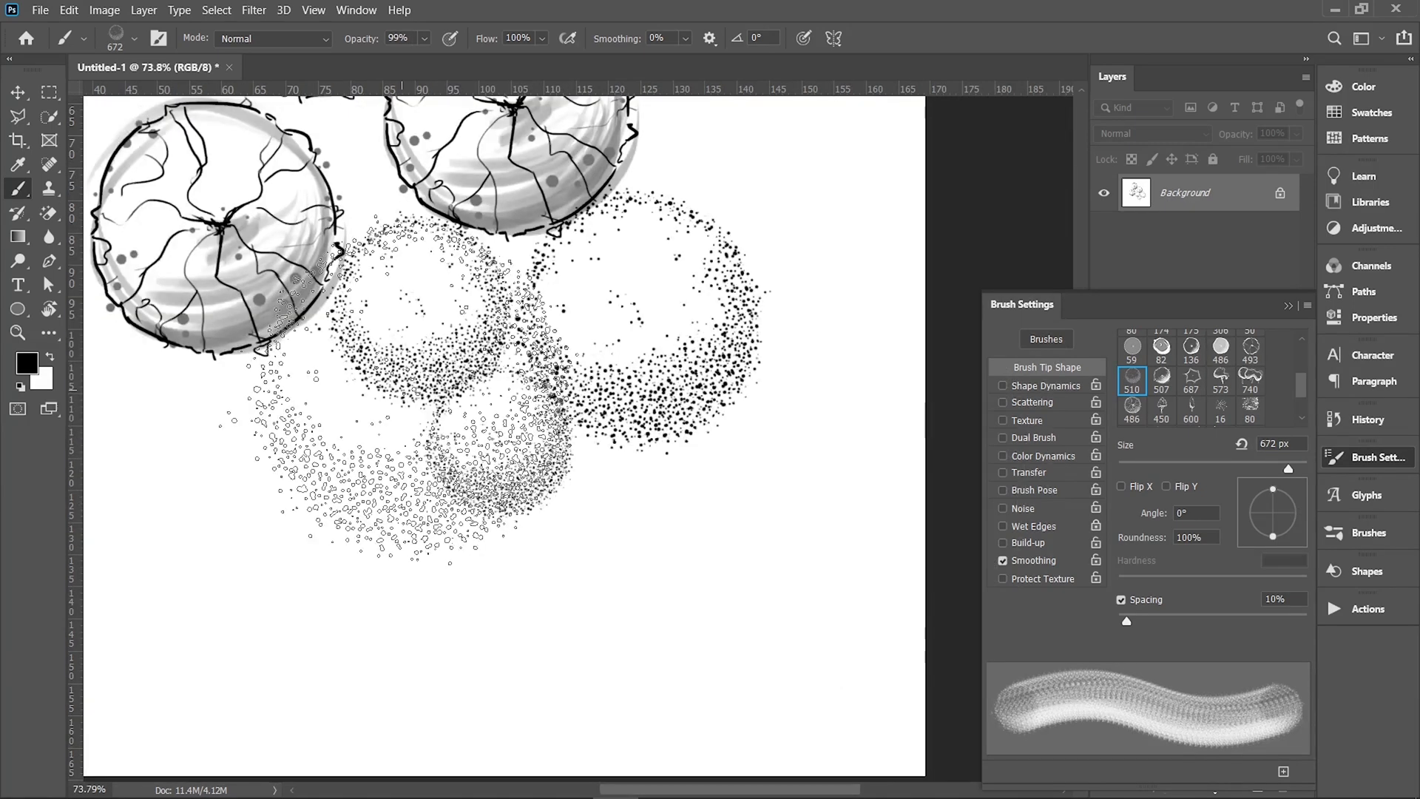
Step: Choose the hatched 507 px brush from the trees group and stamp hatched trees in the canvas's lower-left area
right_click(402, 390)
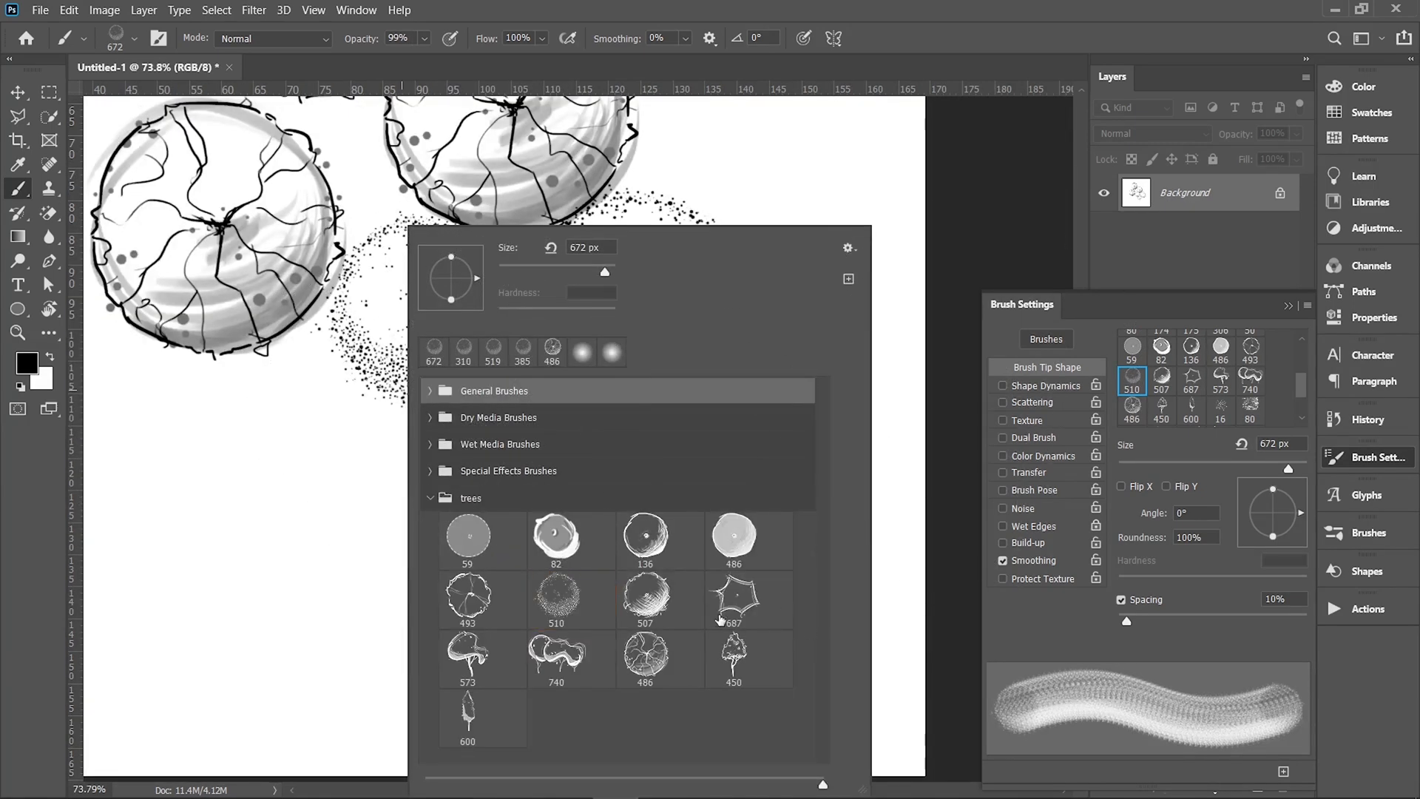
left_click(635, 601)
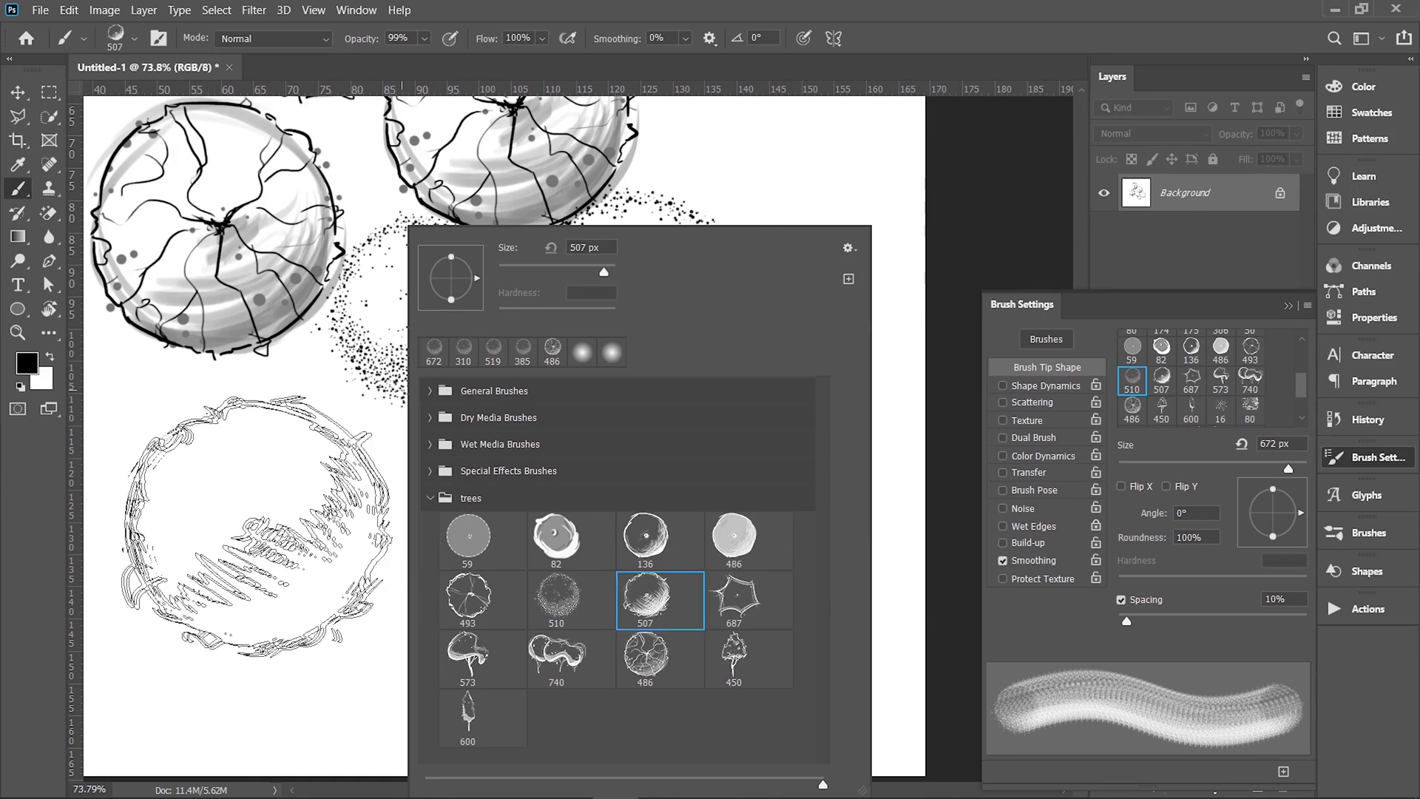
left_click(240, 500)
scroll(633, 511, "down", 3)
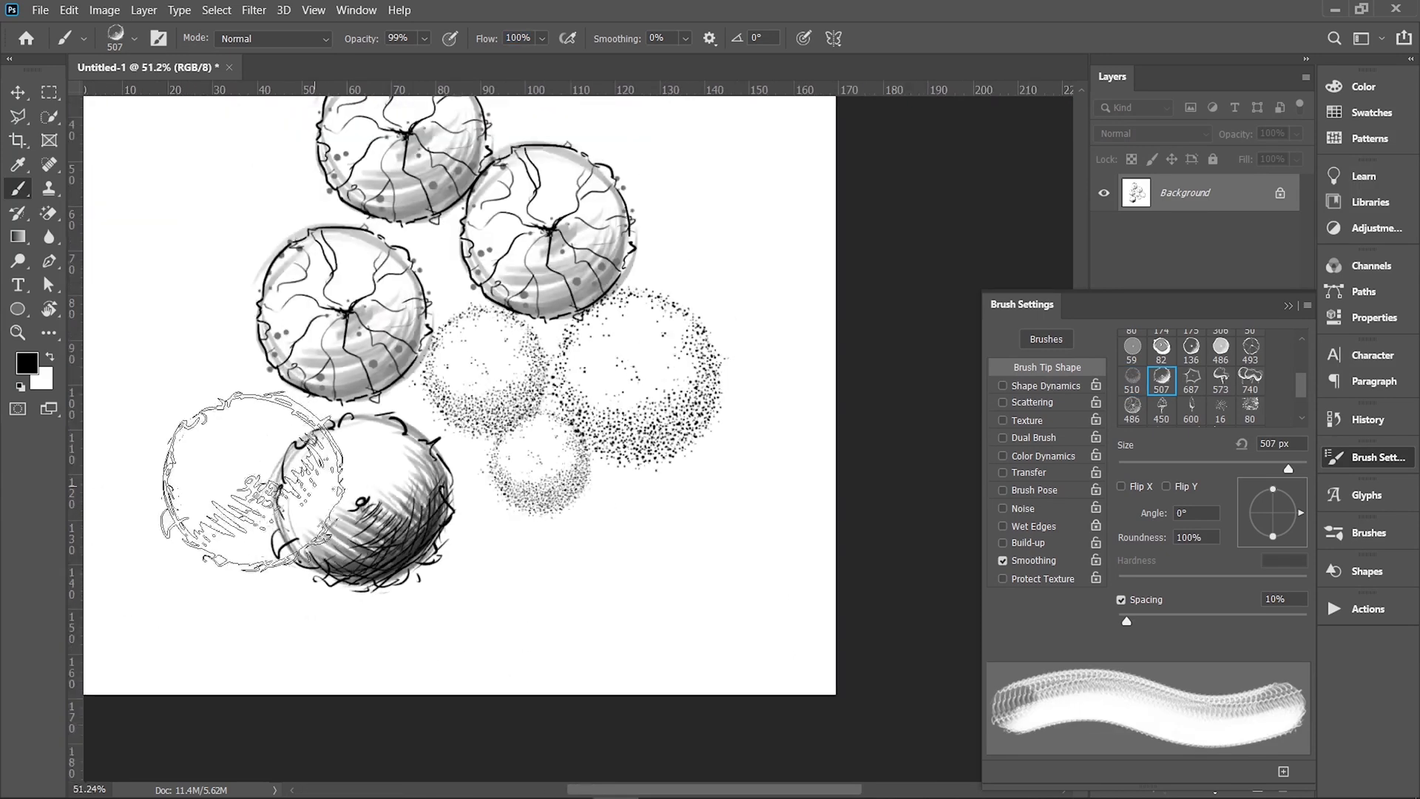
left_click(181, 460)
scroll(207, 387, "down", 2)
Step: Choose the dashed-circle 59 px tree brush, size it to 298 px and stamp two trees in the canvas's upper-left area
right_click(345, 224)
left_click(413, 539)
right_click(345, 187, "alt")
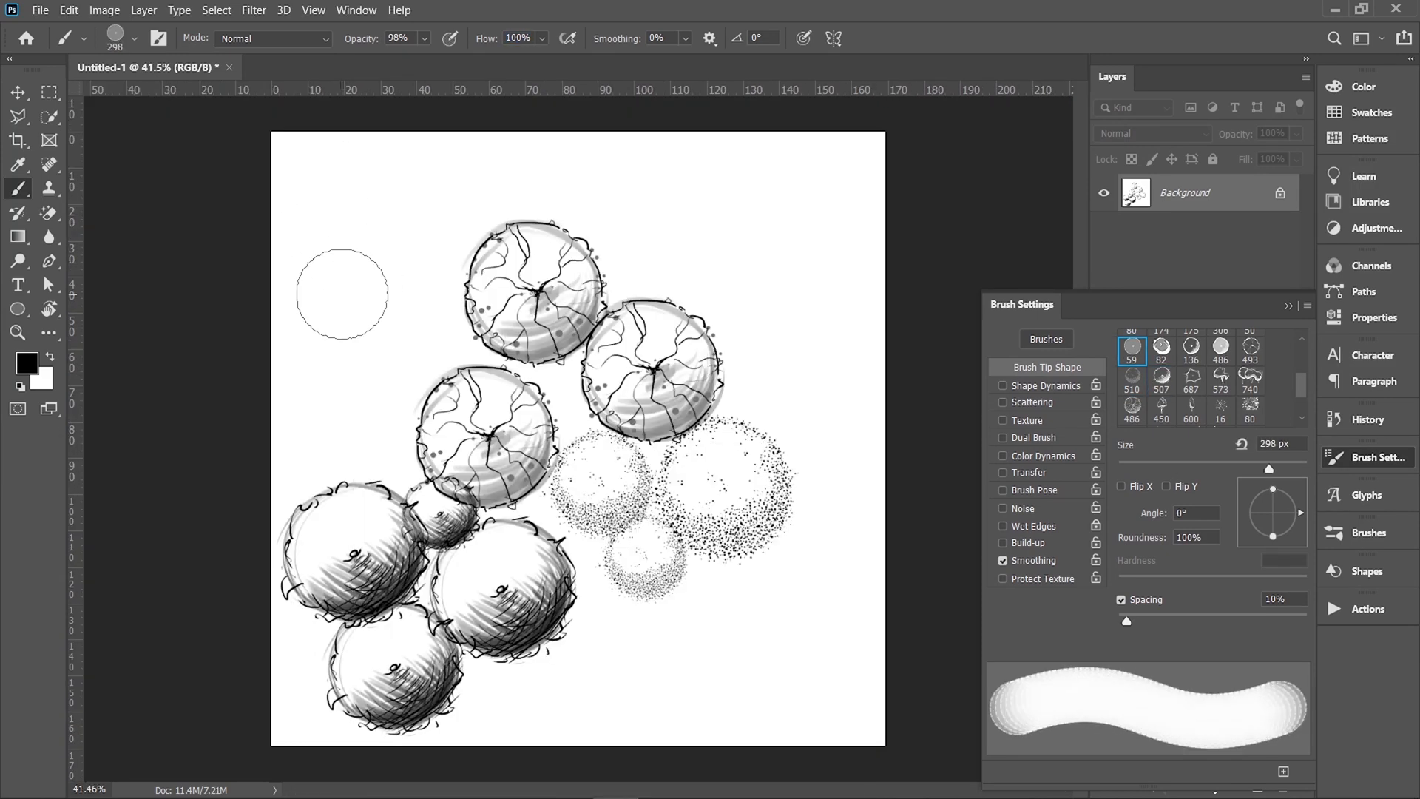
left_click(342, 293)
scroll(347, 155, "up", 5)
left_click(495, 249)
Step: Set the foreground color to a dark green with a hue of 96°
left_click(27, 363)
left_click(813, 475)
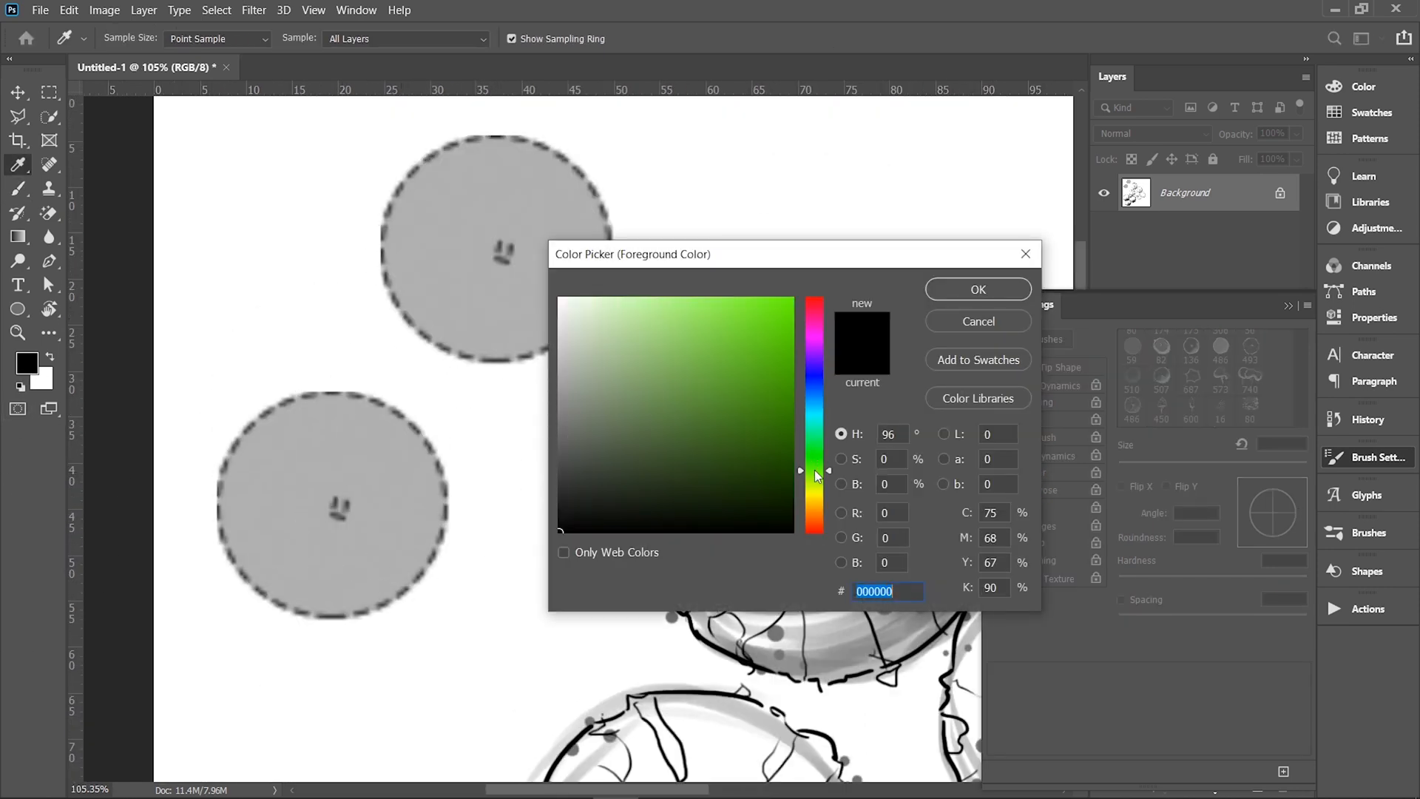
left_click(748, 406)
key("Return")
Step: Size the dashed-circle brush to 213 px and stamp six green trees around the upper Baum10 trees
right_click(545, 477, "alt")
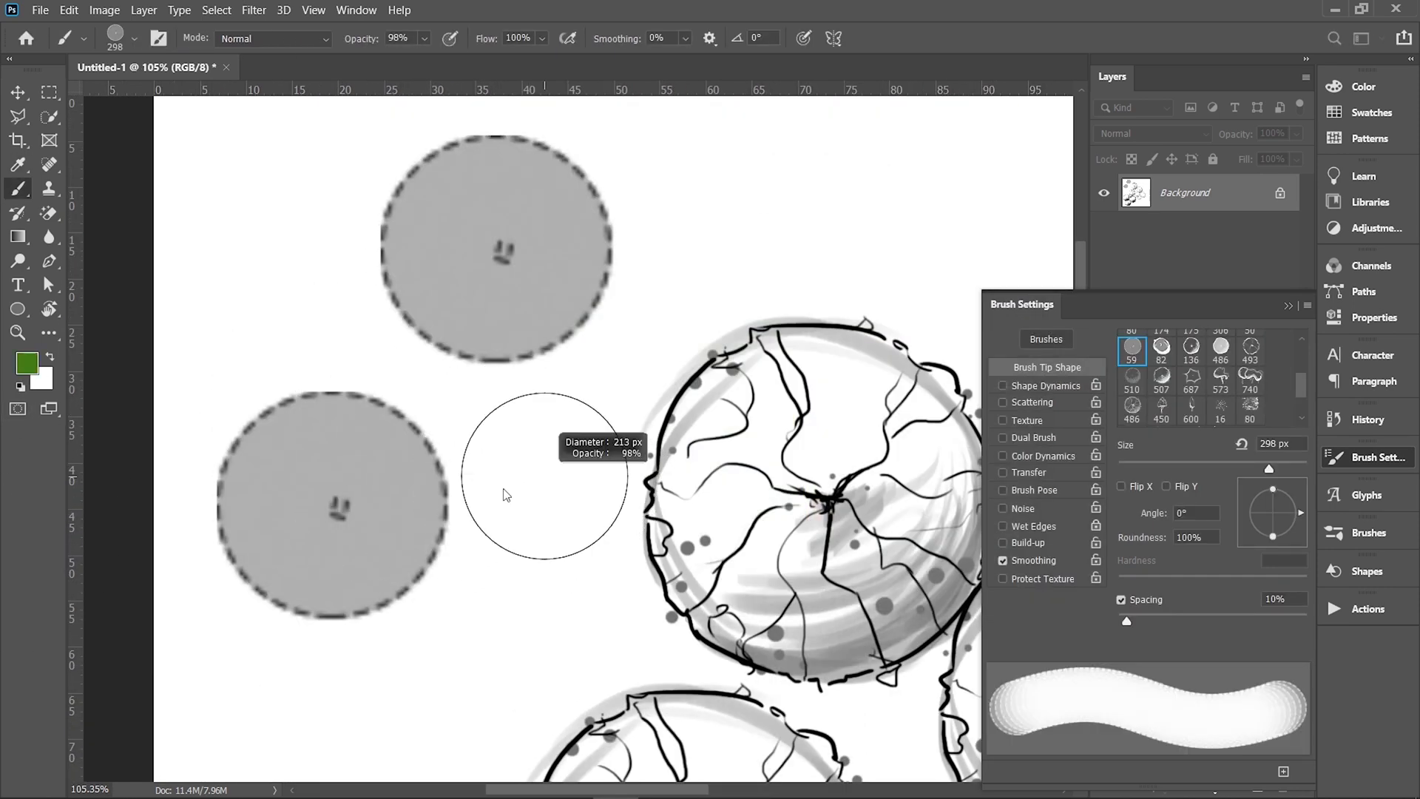
left_click(519, 629)
scroll(455, 447, "down", 1)
scroll(452, 452, "down", 7)
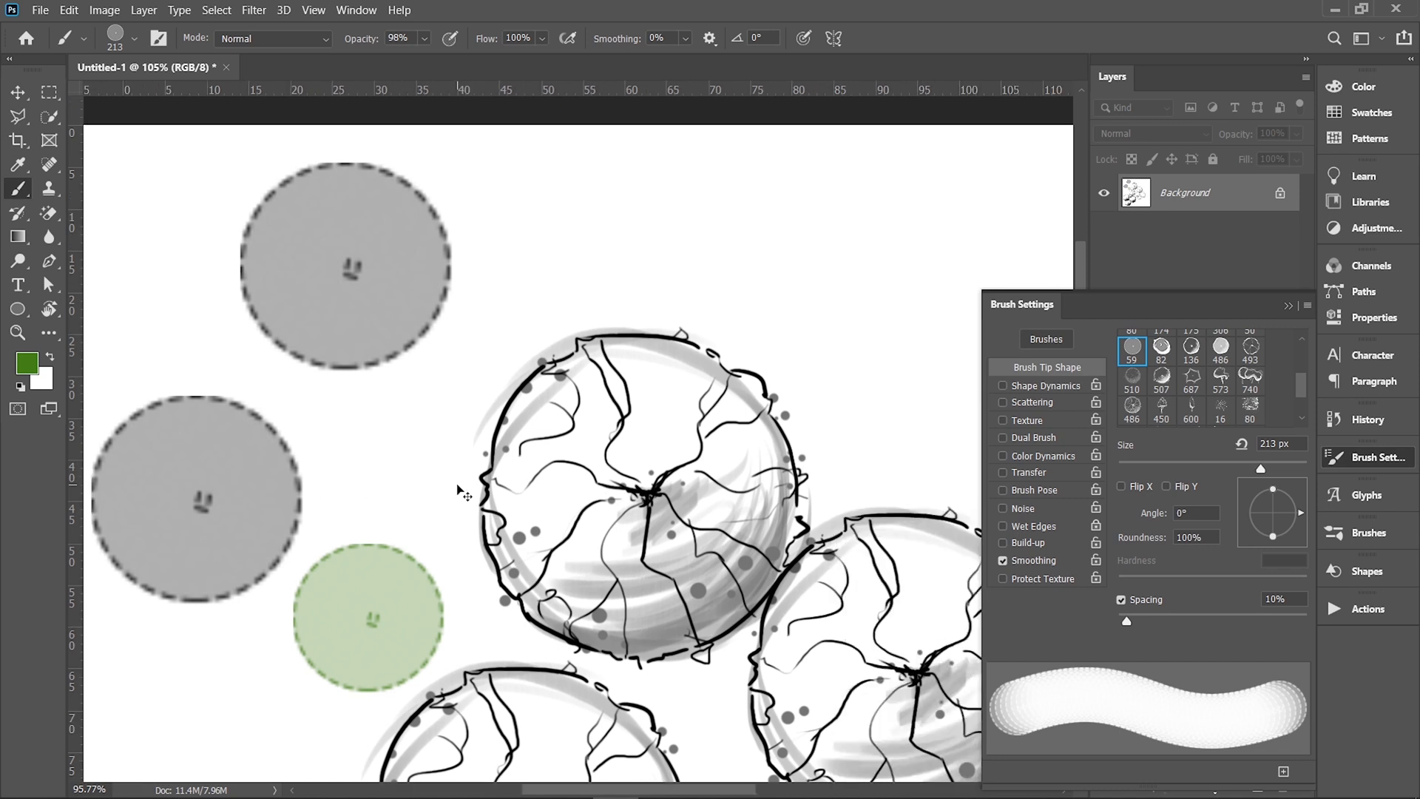
left_click(734, 419)
left_click(641, 411)
left_click(545, 454)
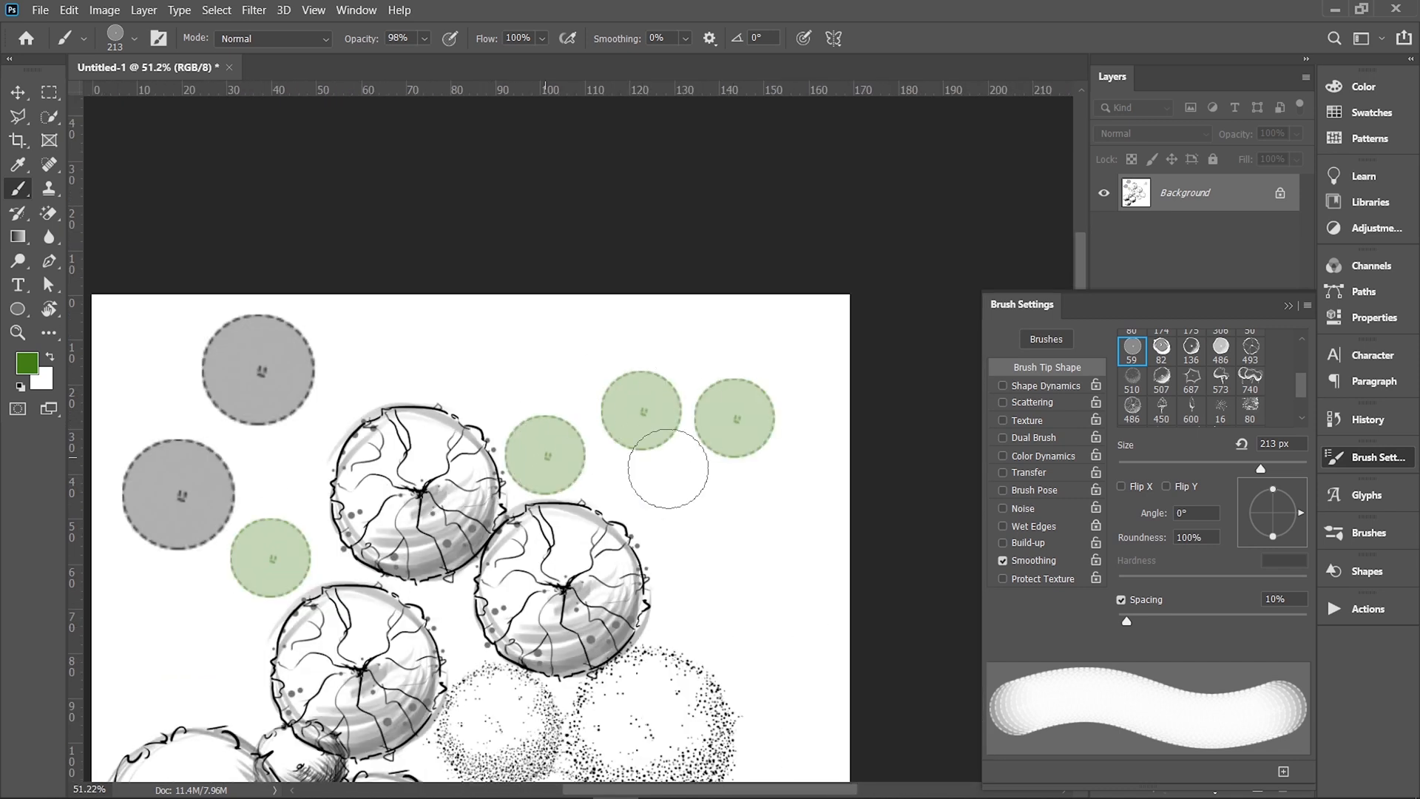
left_click(709, 497)
left_click(736, 616)
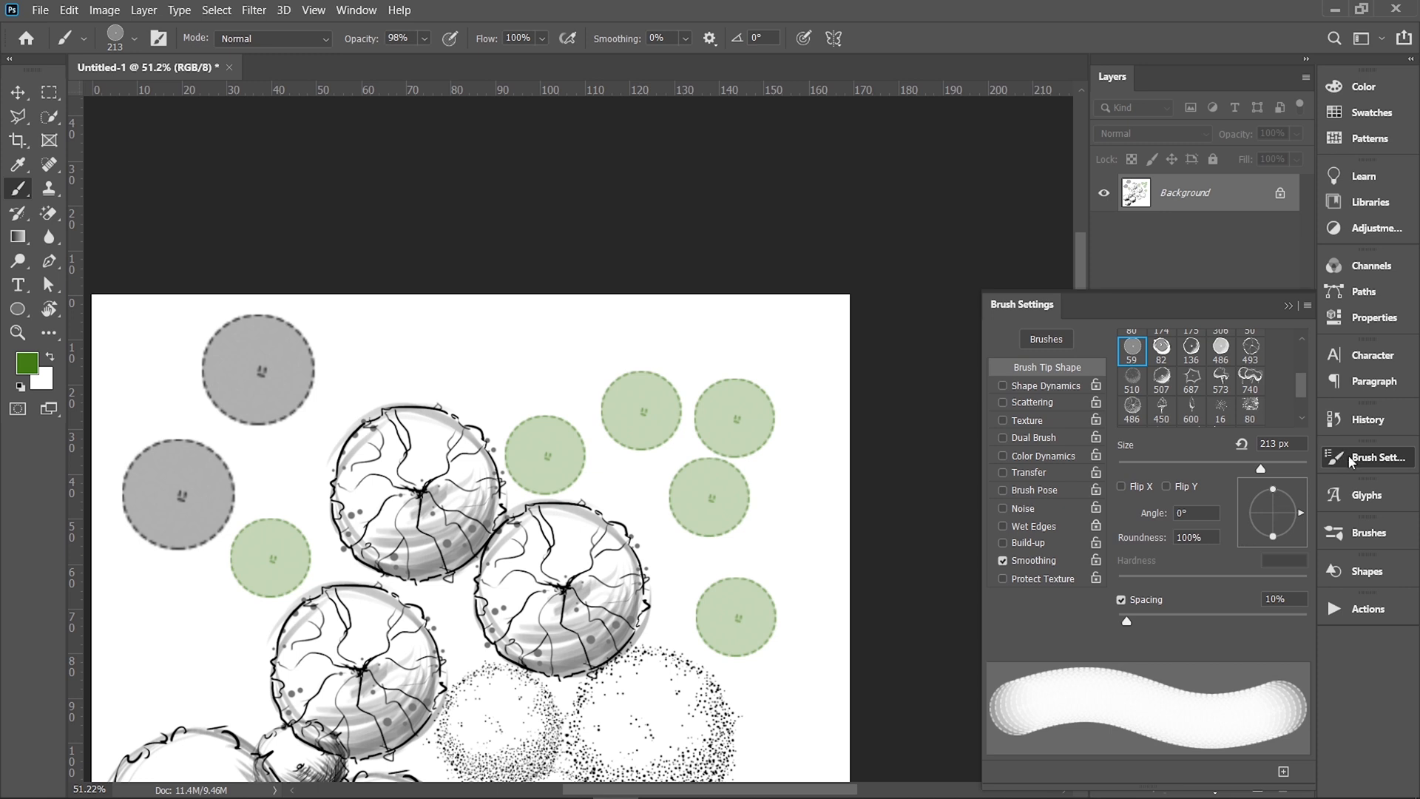
Step: Paint a green stroke near the canvas's top at 10% brush spacing and a second across the trees at 97% spacing
mouse_move(1033, 311)
left_mouse_down()
mouse_move(899, 289)
mouse_move(854, 200)
mouse_move(883, 160)
mouse_move(880, 174)
left_mouse_up()
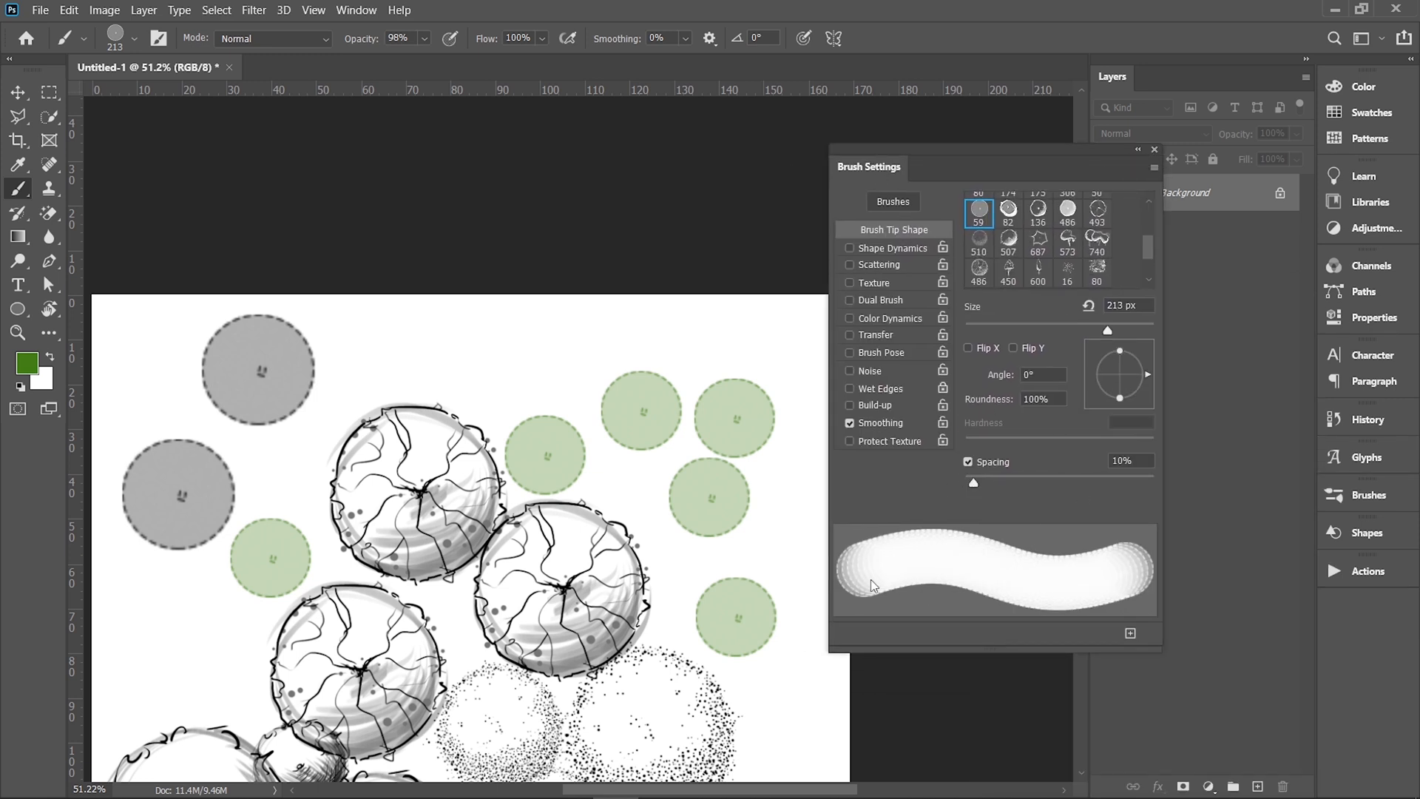
mouse_move(712, 348)
left_mouse_down()
mouse_move(517, 346)
mouse_move(479, 385)
left_mouse_up()
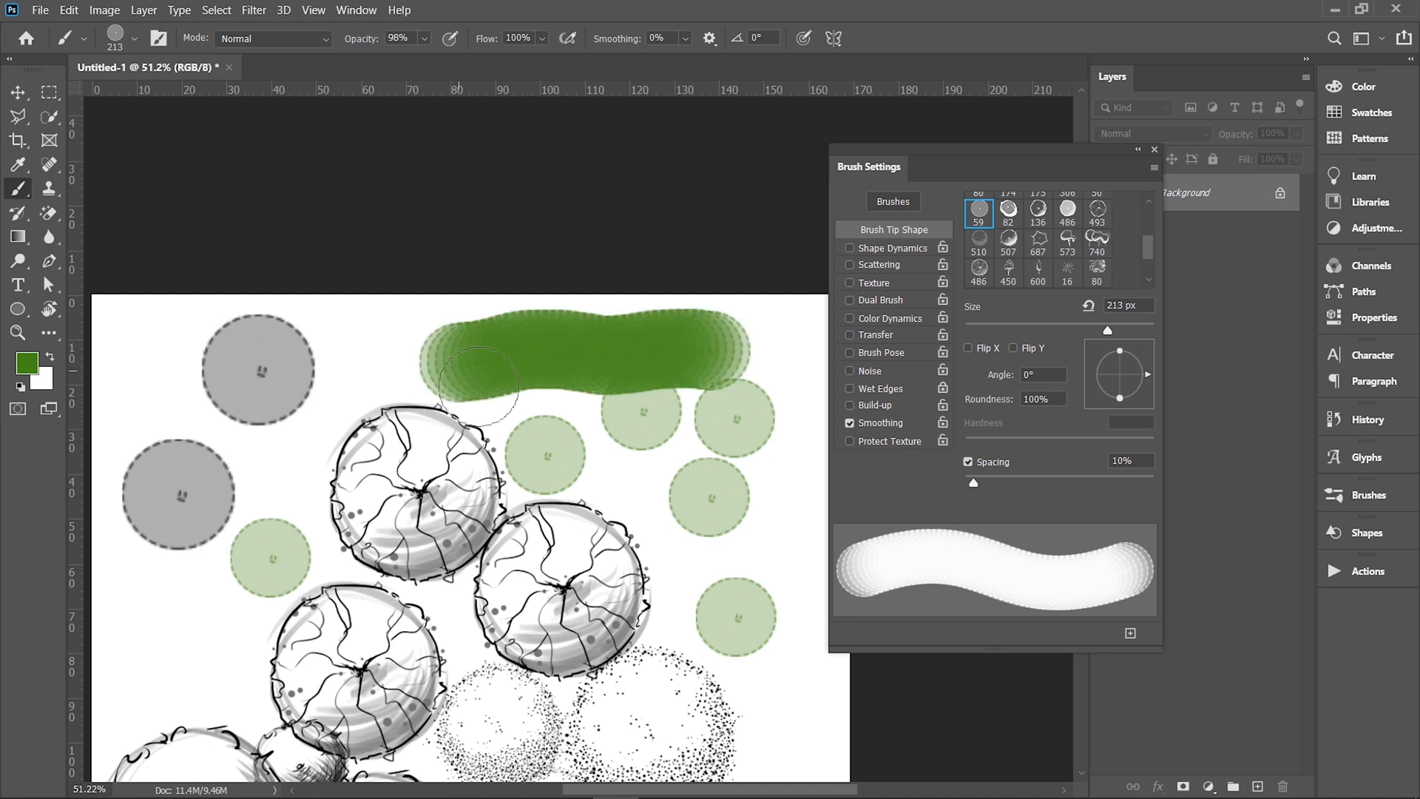
mouse_move(977, 480)
left_mouse_down()
mouse_move(1077, 477)
mouse_move(1053, 478)
left_mouse_up()
mouse_move(768, 559)
left_mouse_down()
mouse_move(534, 457)
mouse_move(104, 383)
left_mouse_up()
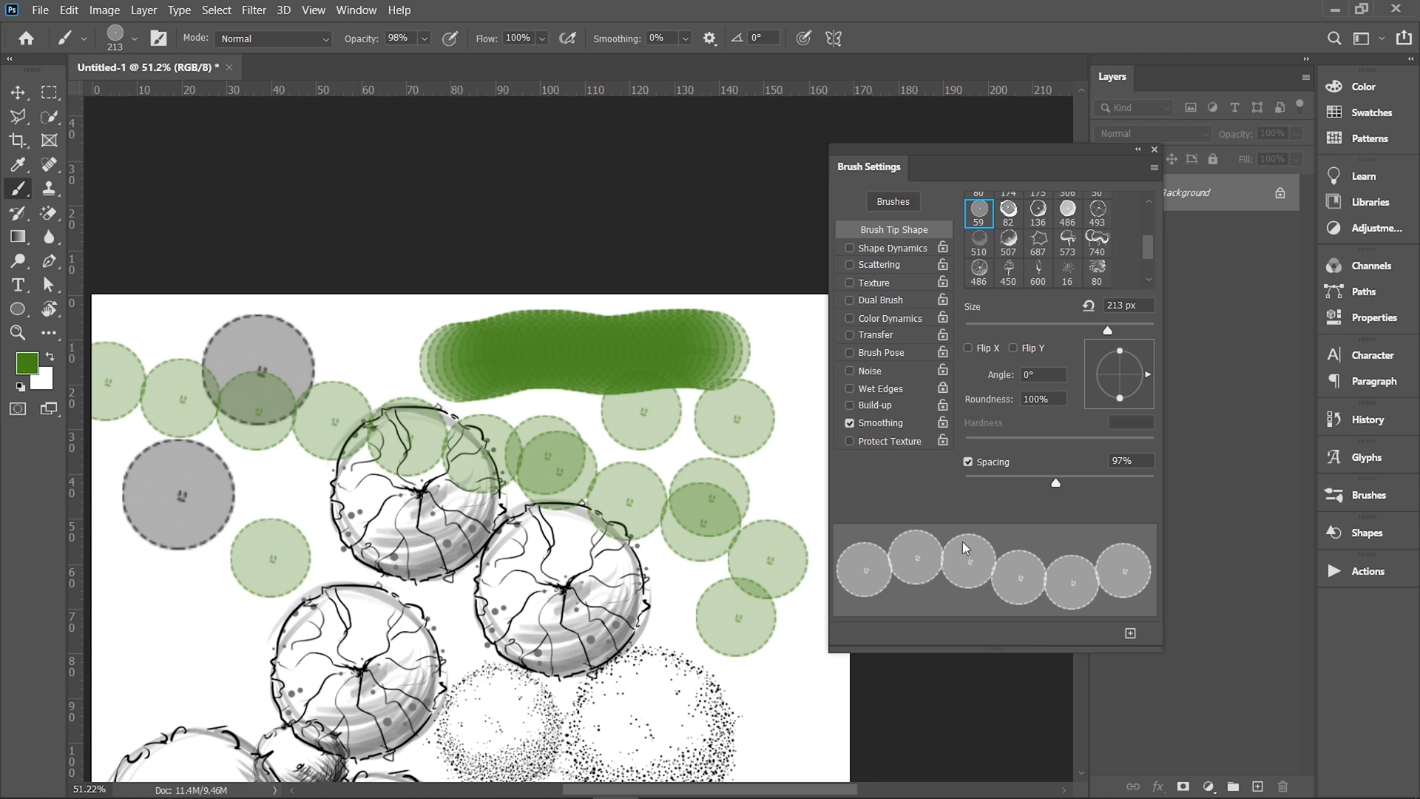
Step: Hide the brush settings and show them again
left_click(345, 10)
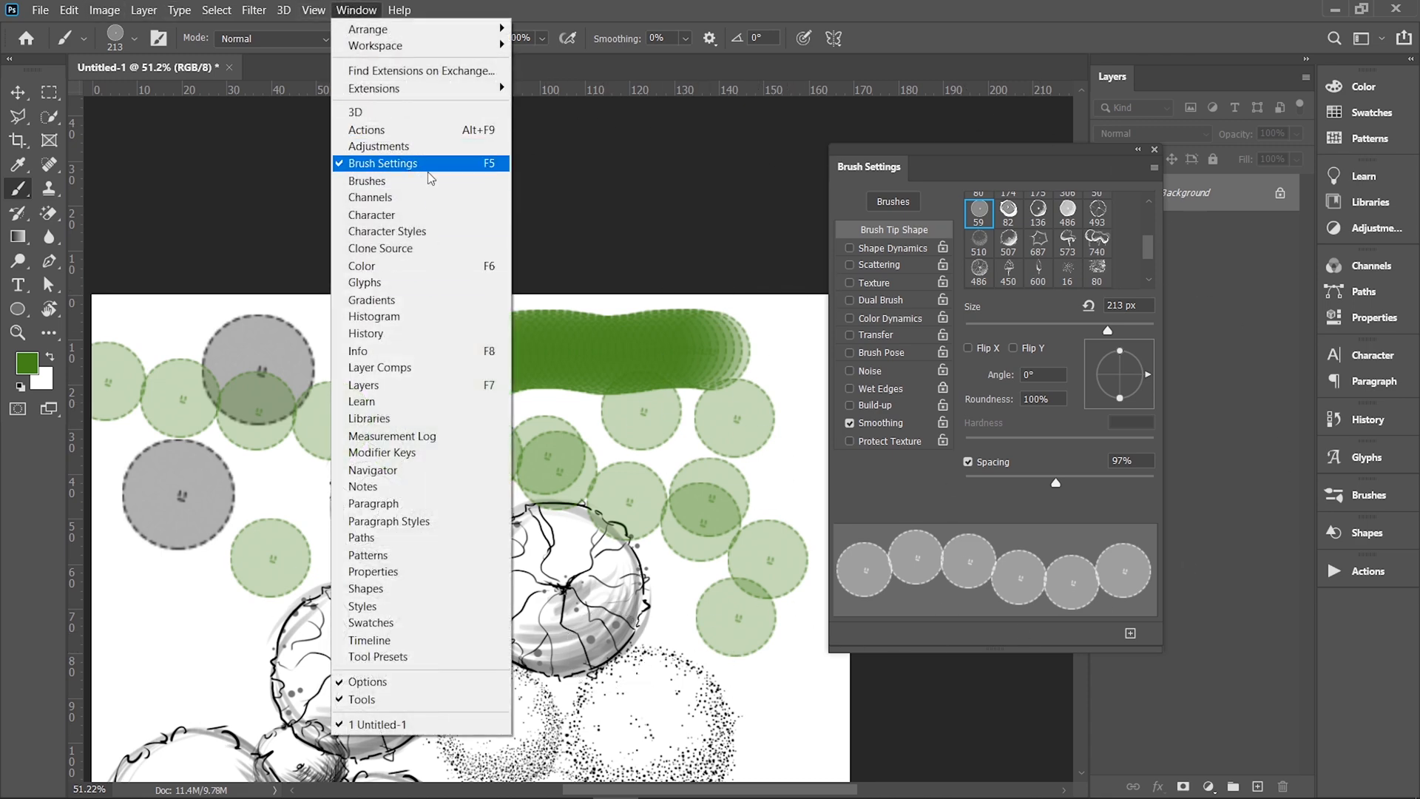
left_click(392, 163)
left_click(370, 10)
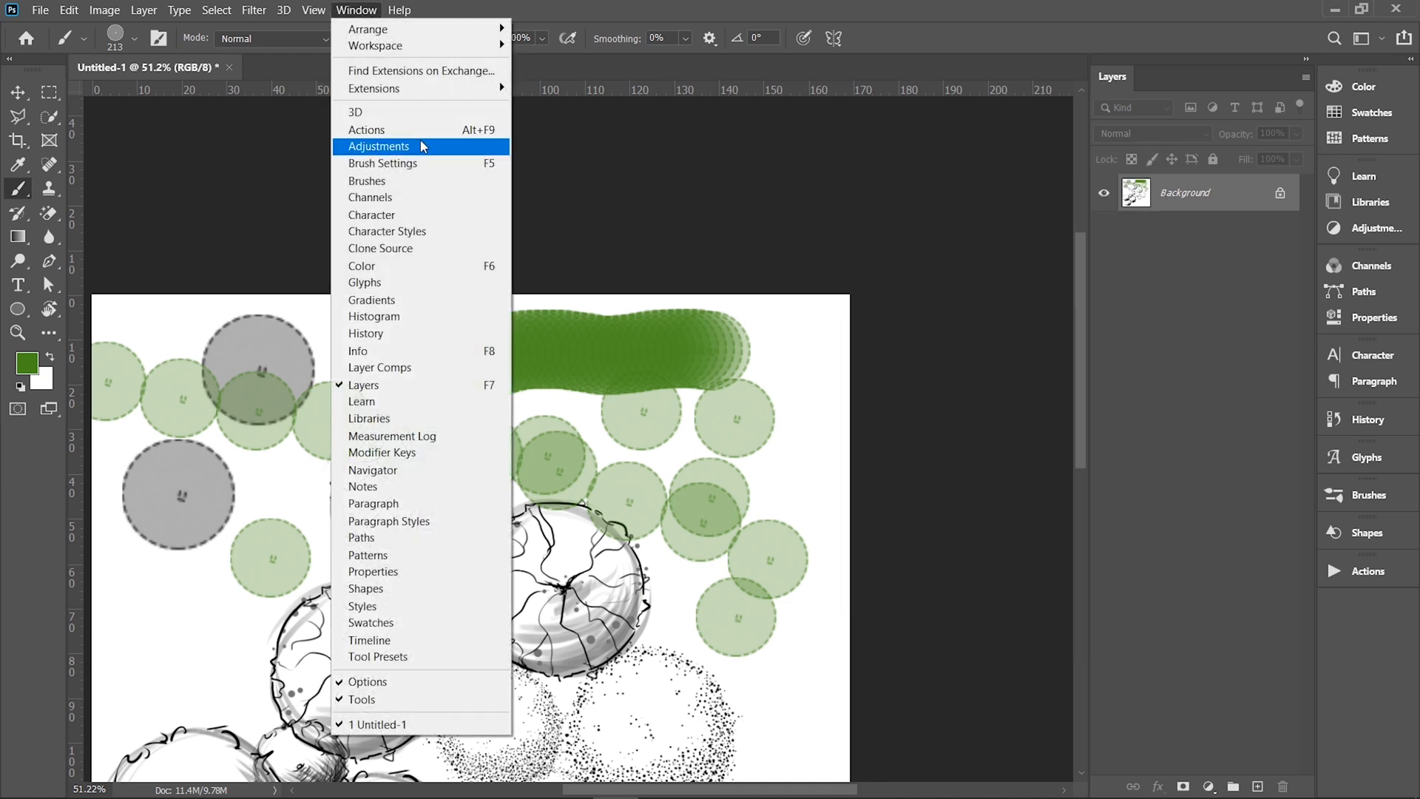
left_click(425, 157)
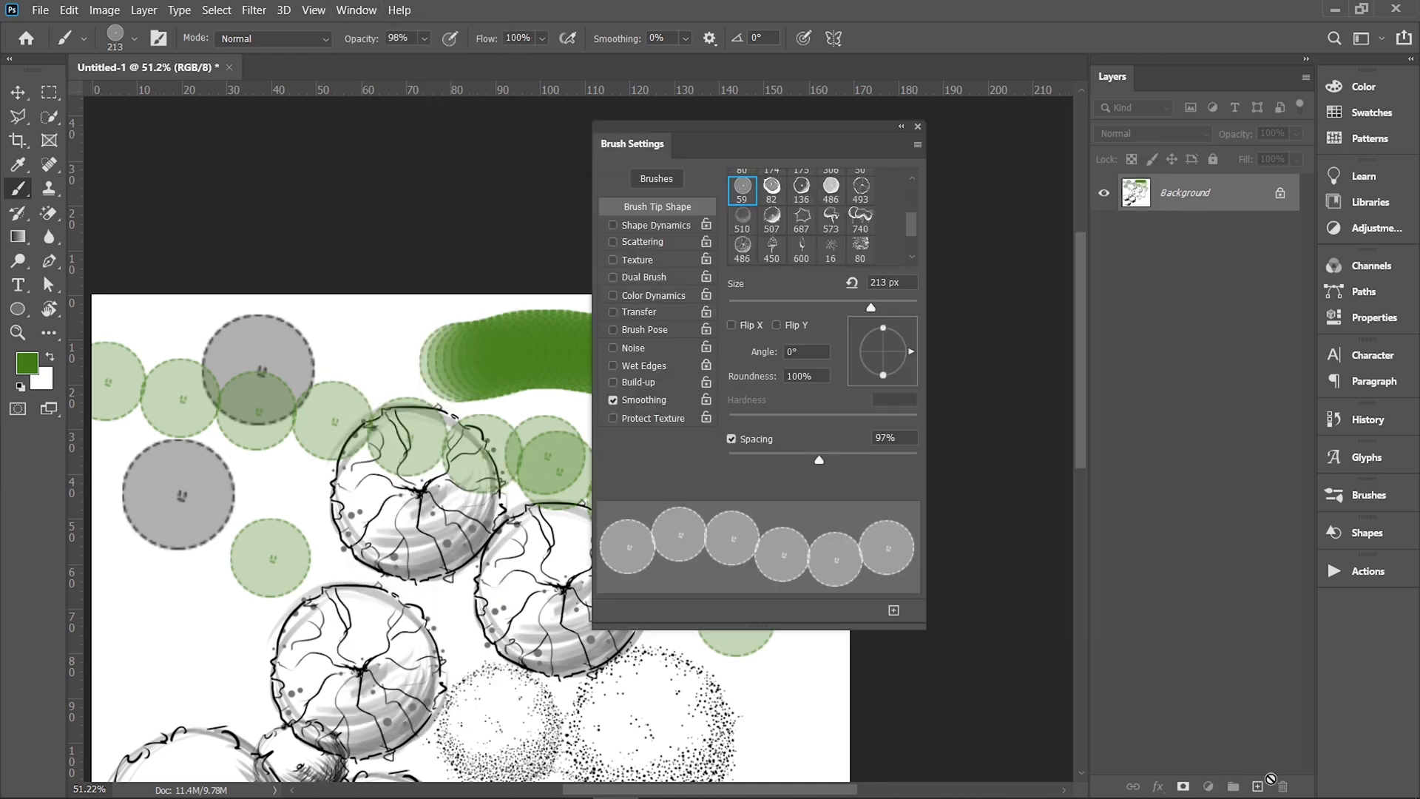
Step: Replace the painted background layer with a new layer filled with white
left_click(1257, 786)
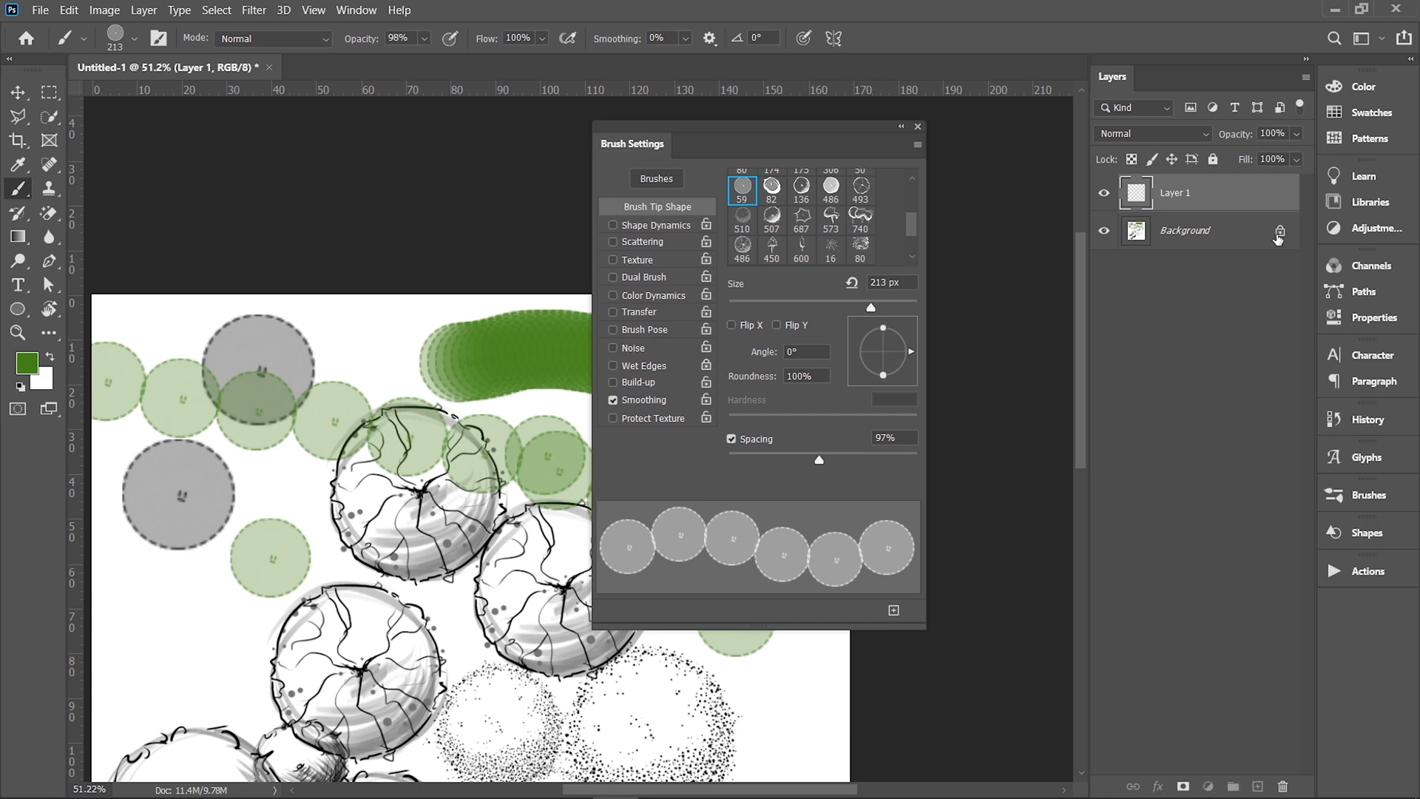
left_click(1279, 234)
key("Delete")
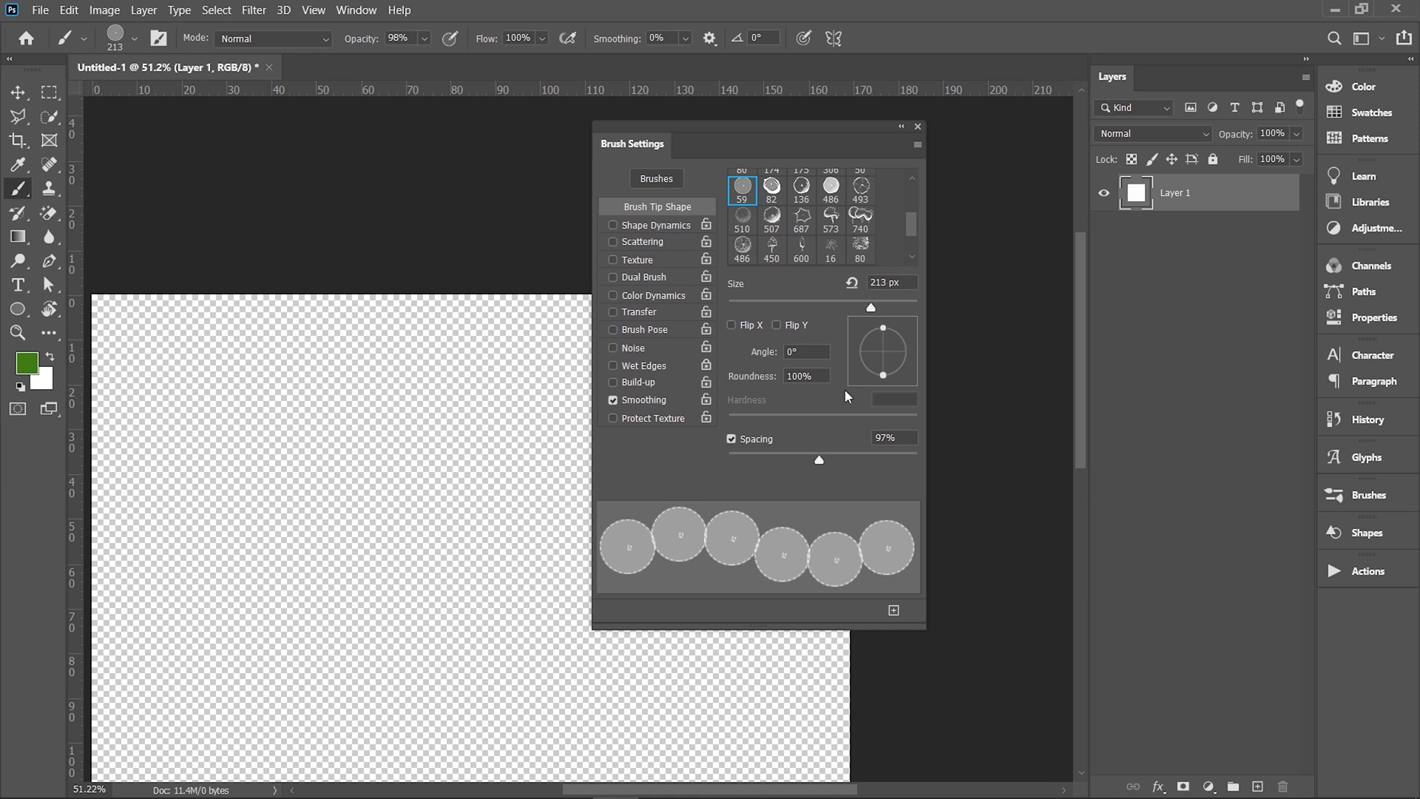
key("ctrl+BackSpace")
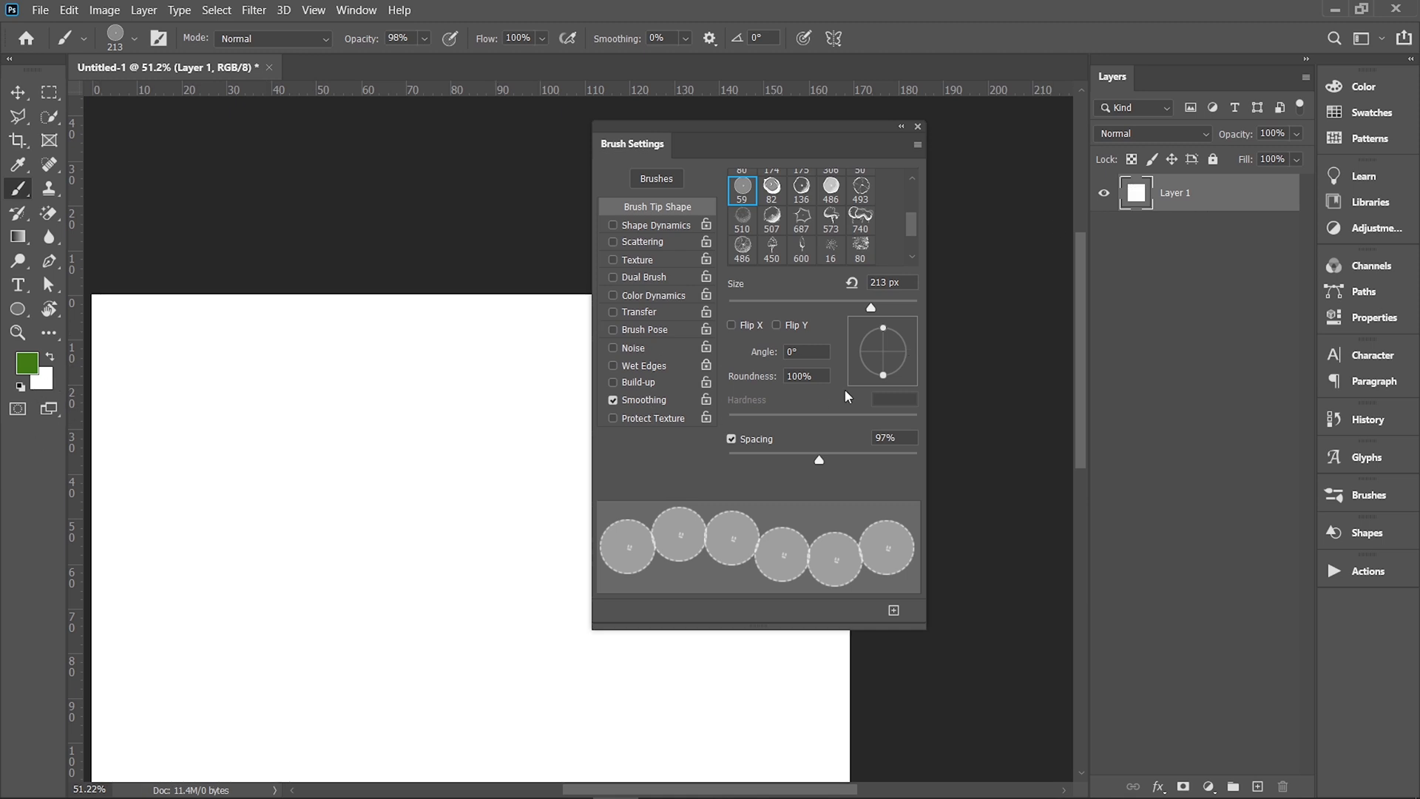
Step: Activate the Move tool and dock the floating brush settings with the collapsed palettes
left_click(14, 94)
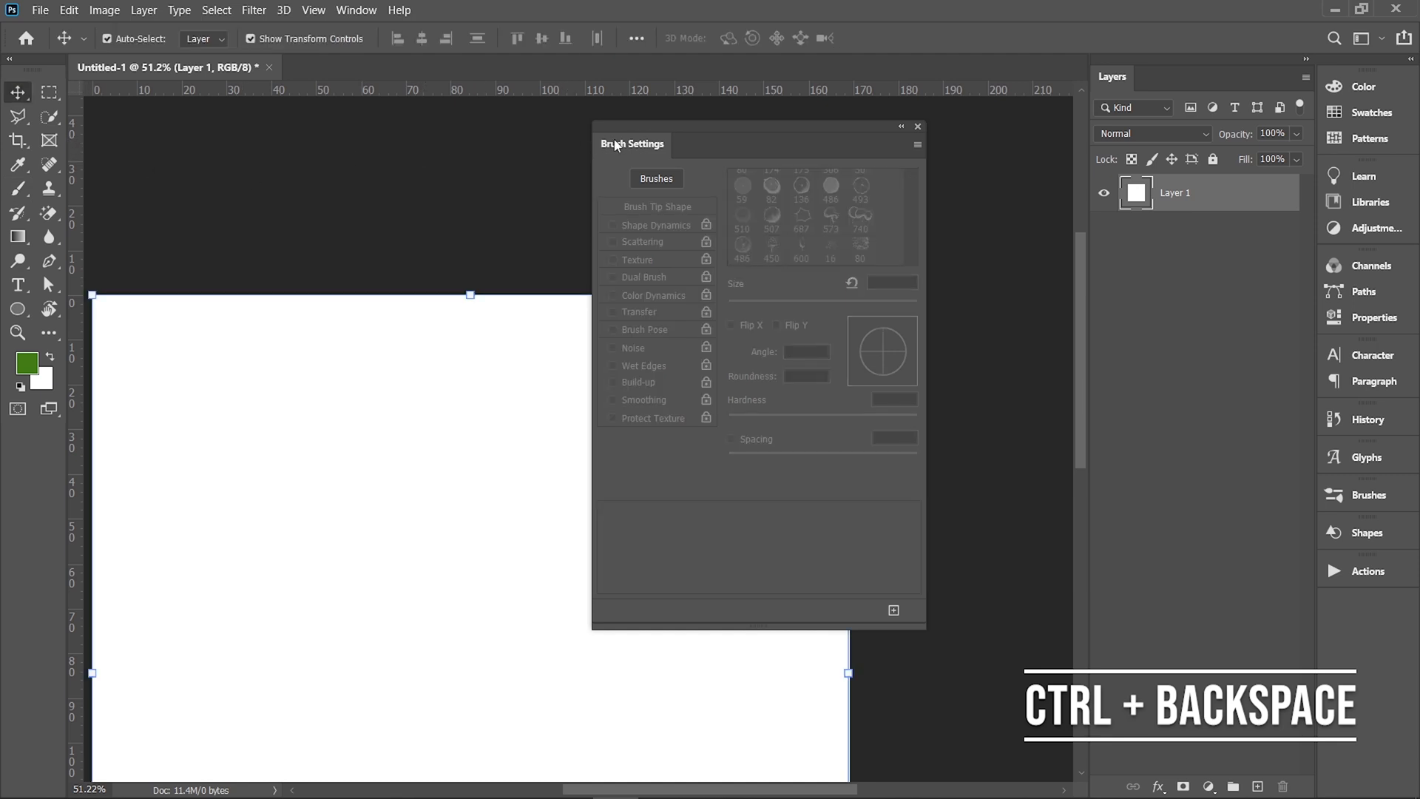
mouse_move(615, 144)
left_mouse_down()
mouse_move(939, 252)
mouse_move(980, 286)
left_mouse_up()
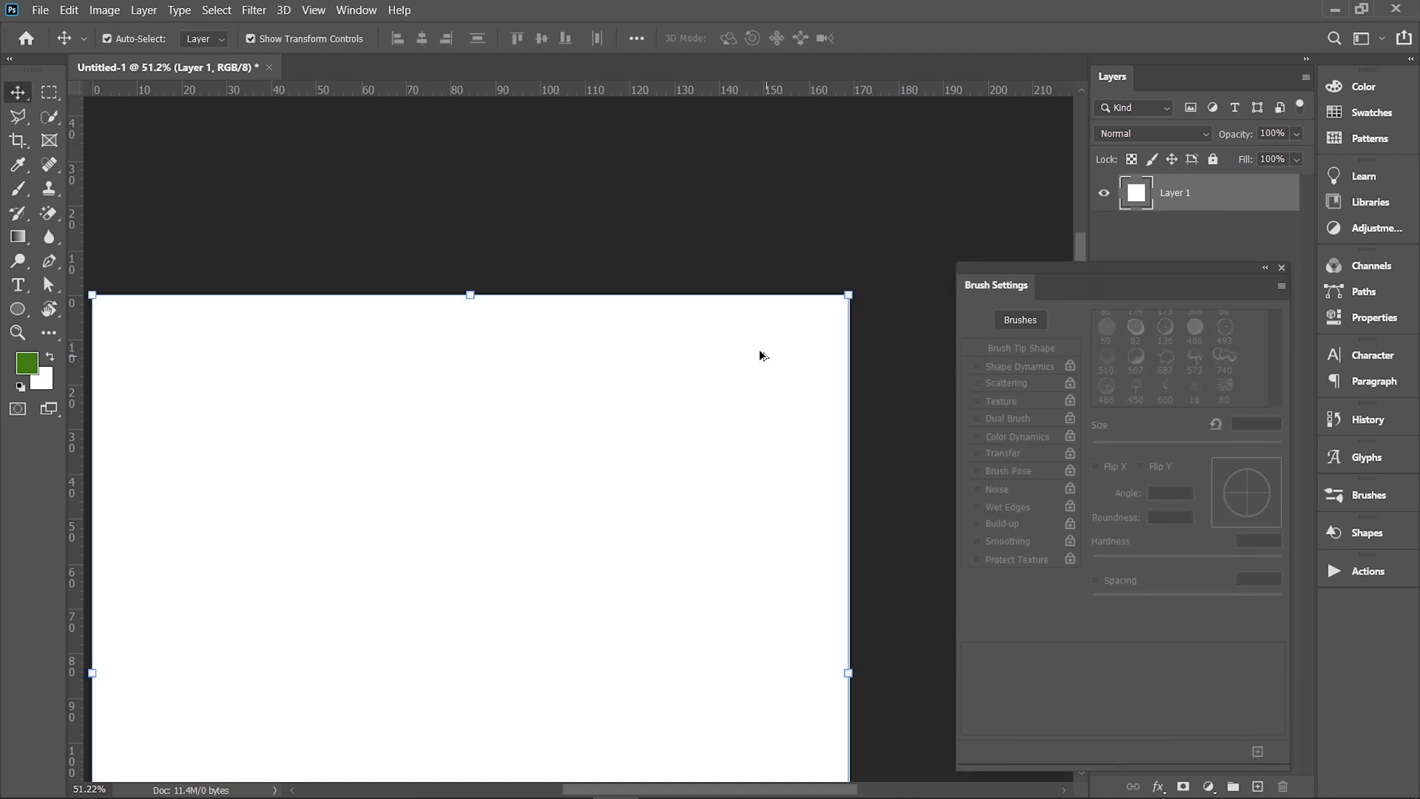
scroll(759, 350, "down", 4)
left_click_drag(1022, 281, 1365, 534)
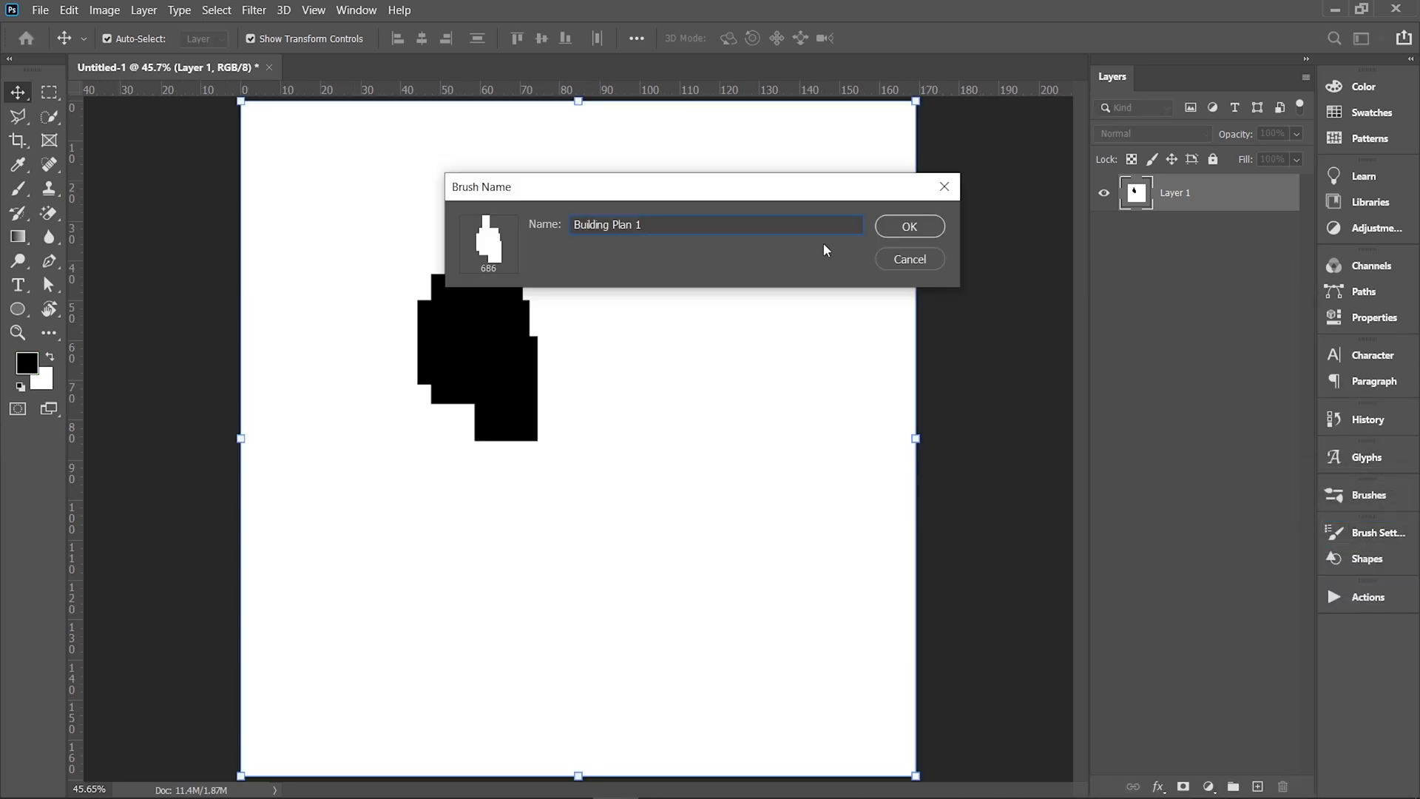
Step: Save the black building silhouette as a brush preset named Building Plan 1
key("Return")
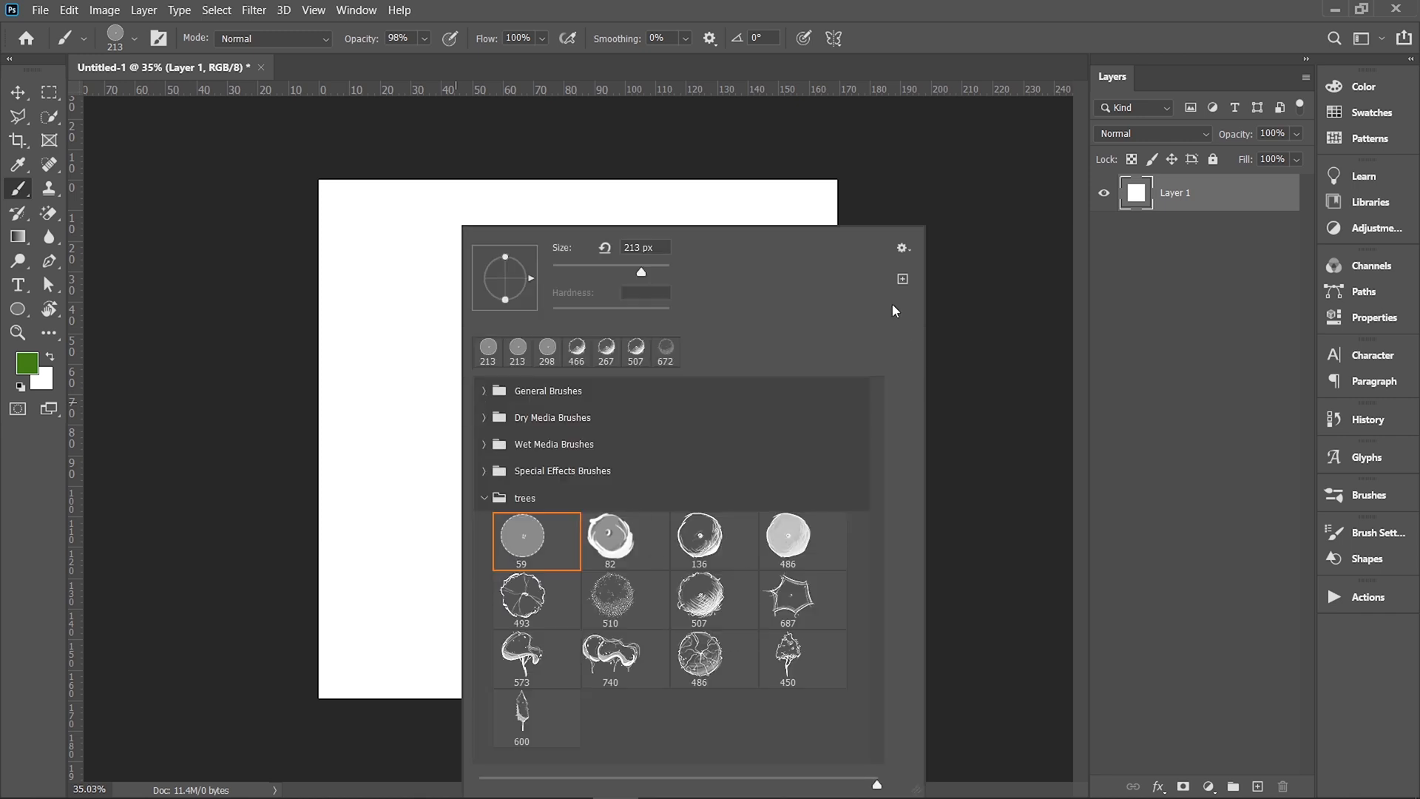
Step: Import the watercolor brush set from the PHOTOSHOP BRUSHES folder
left_click(902, 247)
left_click(1008, 478)
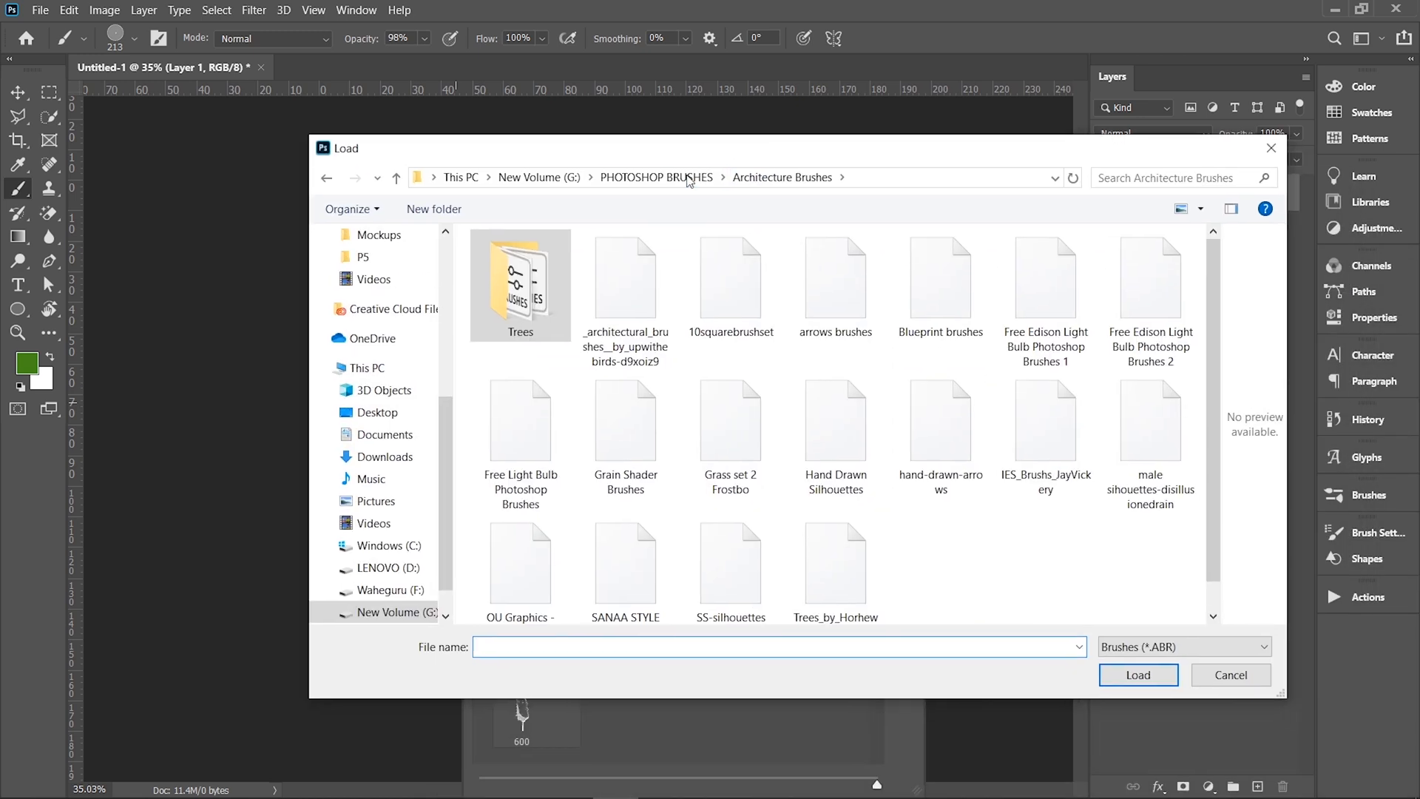
left_click(688, 179)
left_click(641, 428)
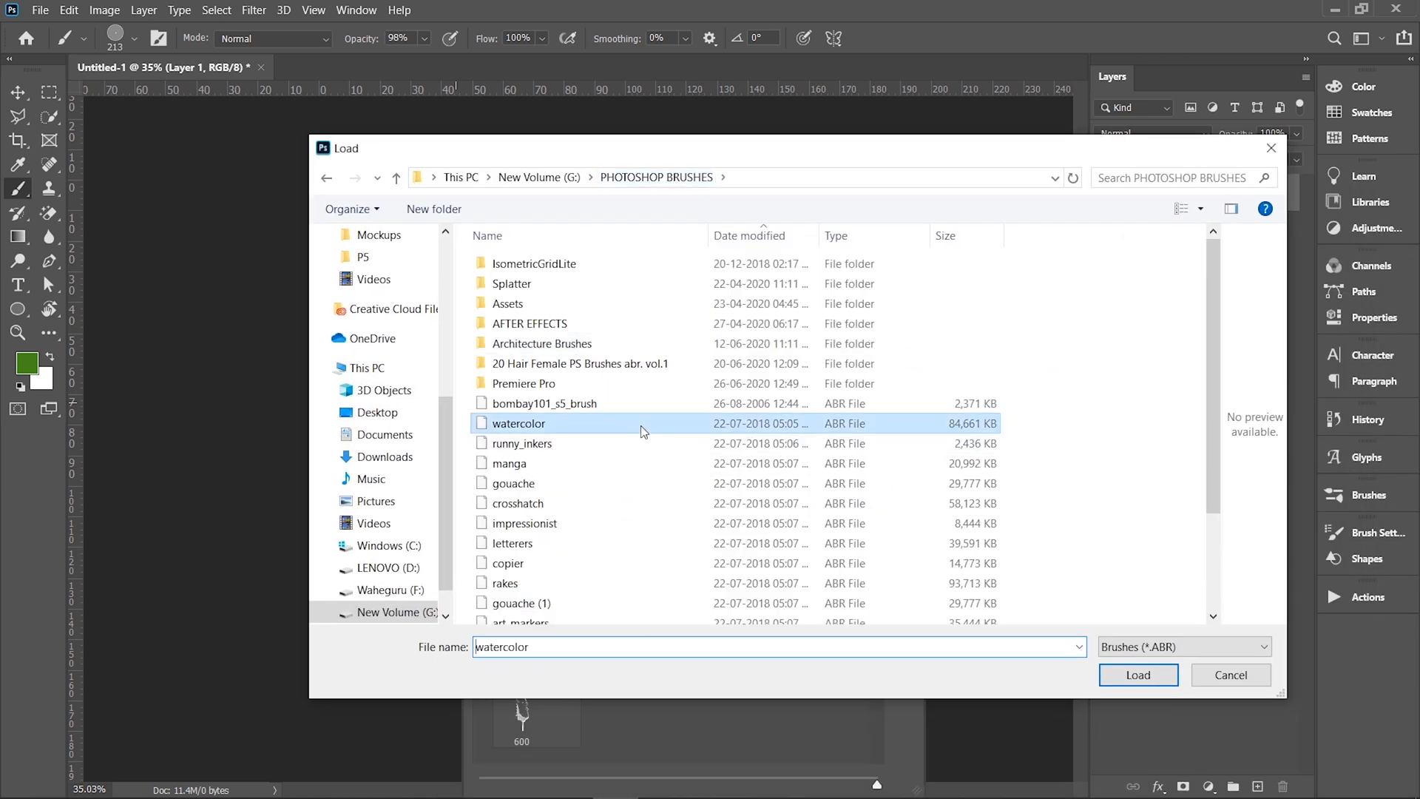
left_click(1156, 678)
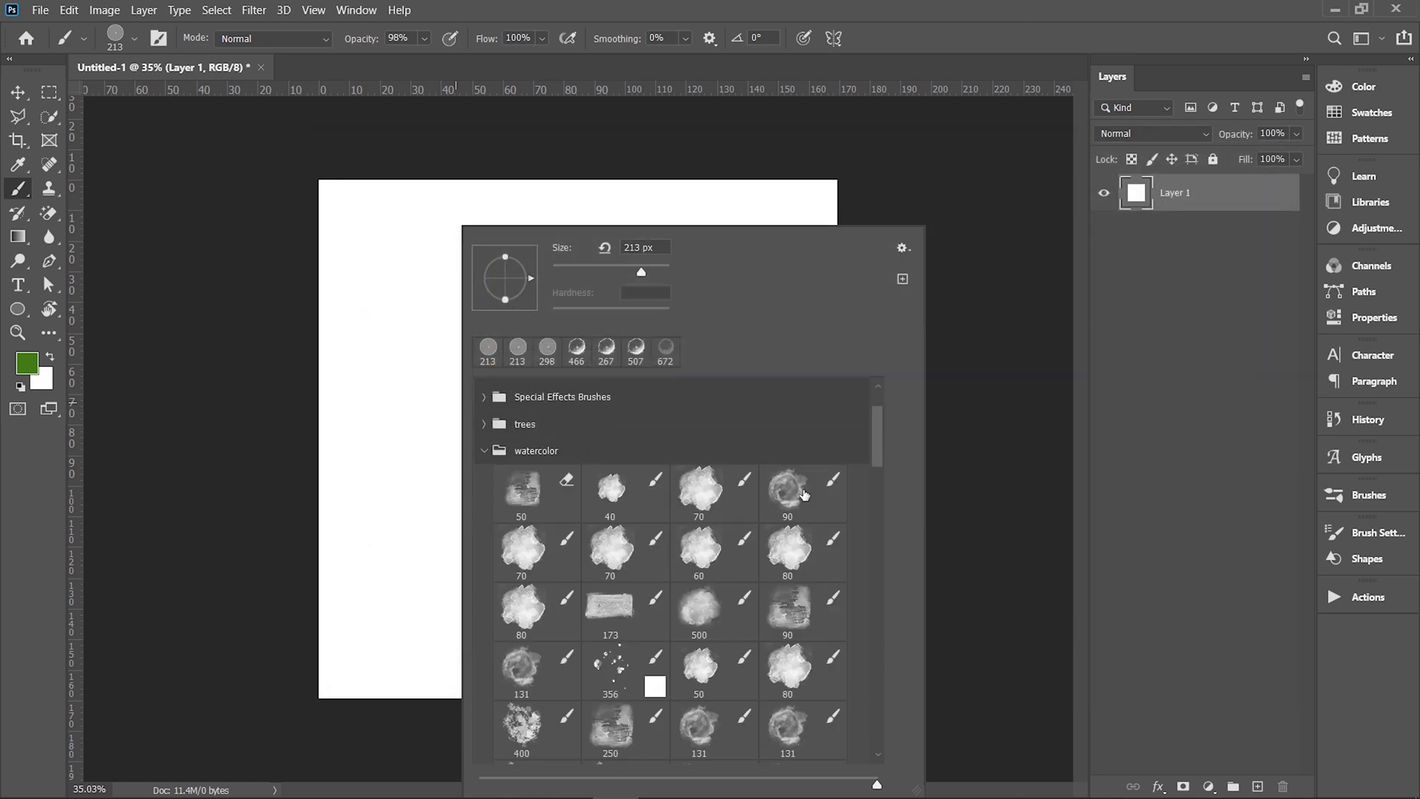
Step: Choose a brush from the watercolor group and paint a red wash across the upper part of the canvas
scroll(584, 547, "down", 1)
left_click(624, 460)
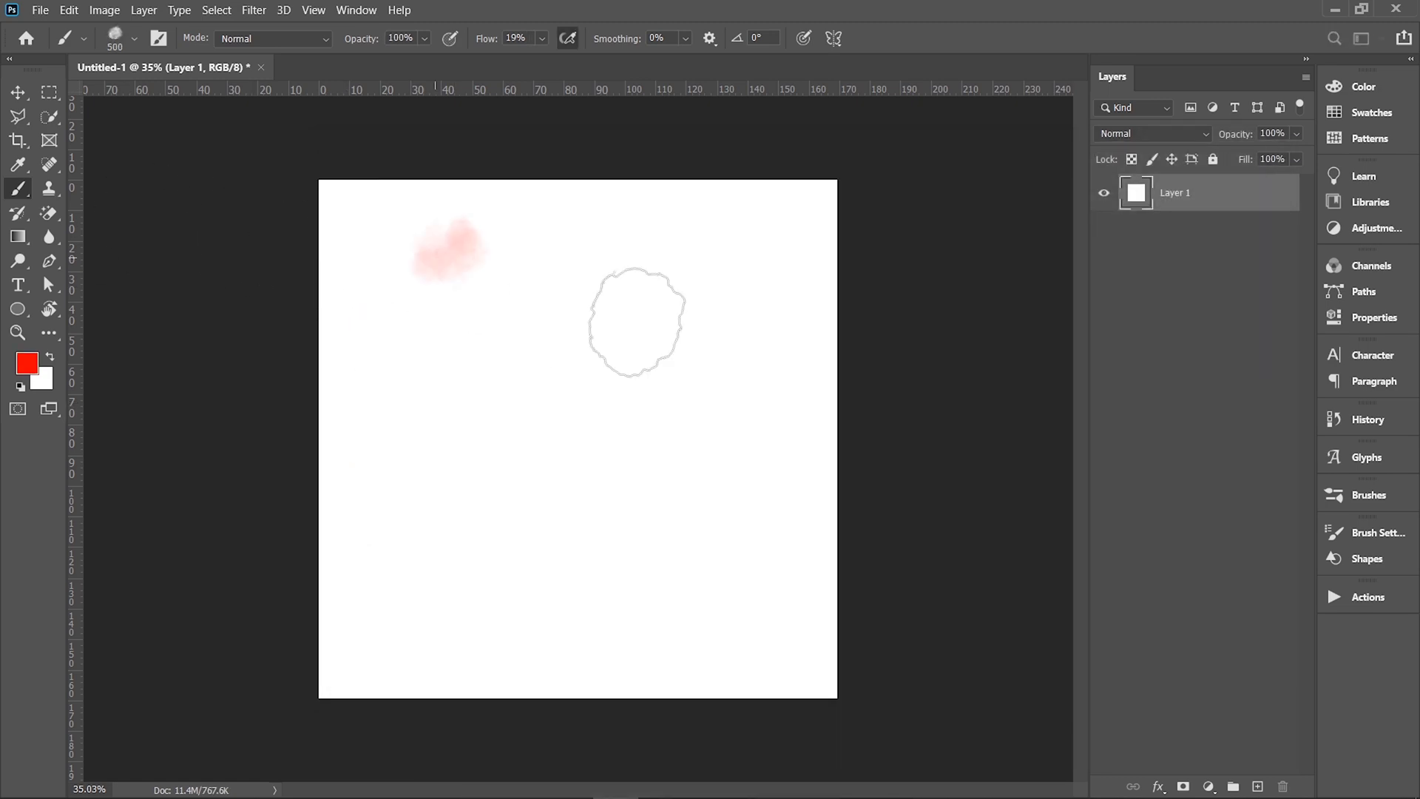
left_click_drag(633, 322, 819, 299)
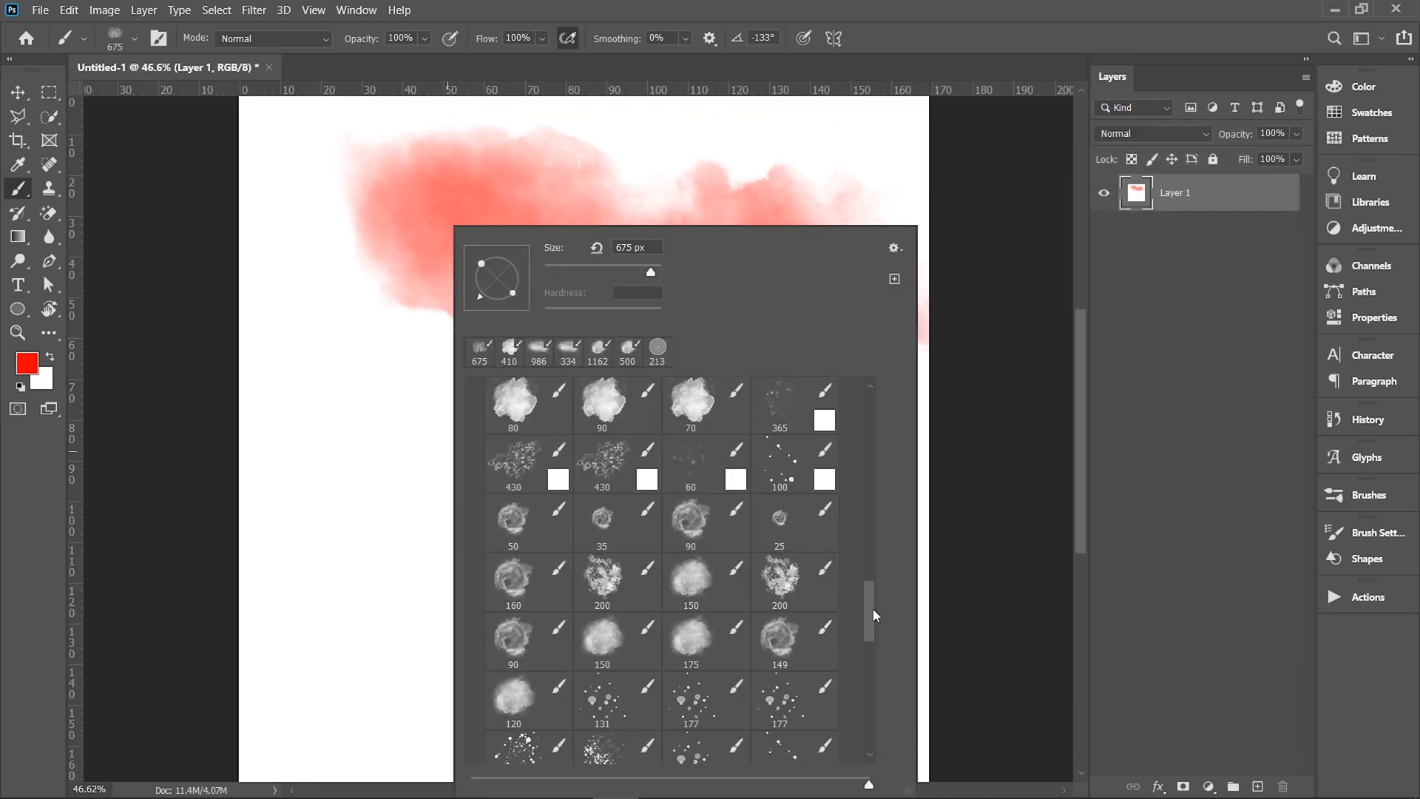
Step: Choose the soft 150 px watercolor brush and extend the wash over the canvas's lower-left and upper-left areas
scroll(873, 608, "down", 1)
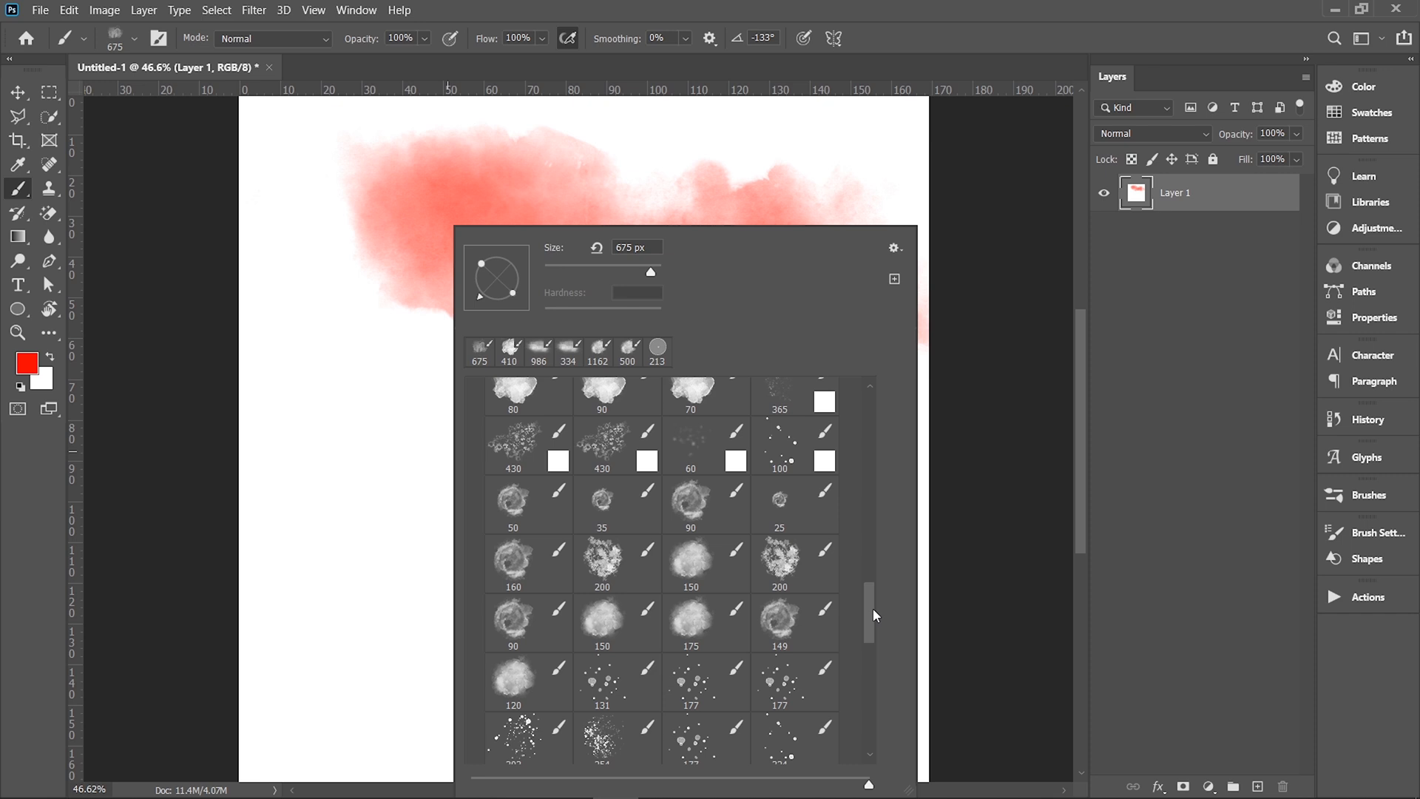
left_click(691, 562)
mouse_move(384, 520)
left_mouse_down()
mouse_move(453, 532)
mouse_move(520, 517)
mouse_move(463, 586)
left_mouse_up()
mouse_move(551, 588)
left_mouse_down()
mouse_move(421, 469)
mouse_move(323, 207)
mouse_move(266, 125)
left_mouse_up()
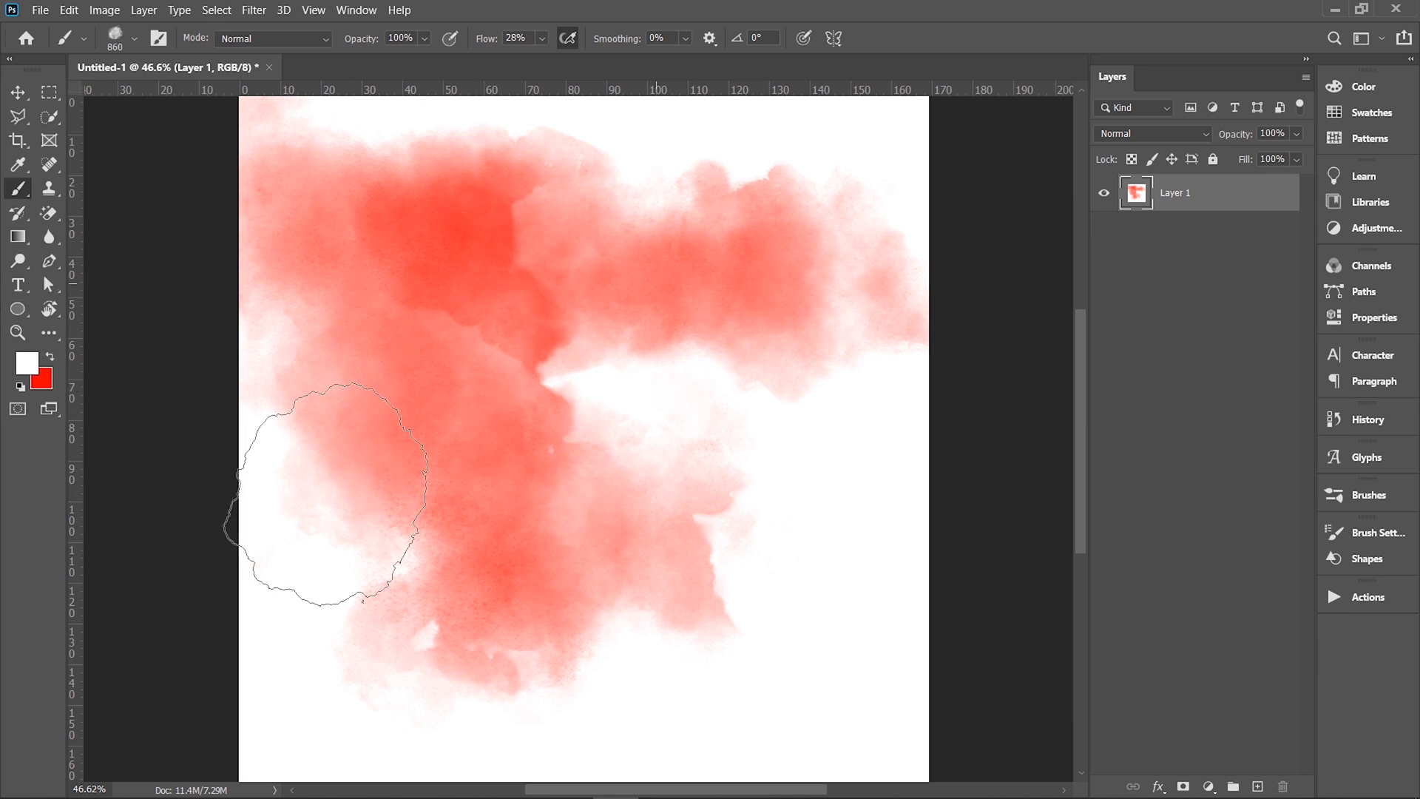
Step: Undo the last brush strokes and set the foreground color to black, leaving the background color as it is
key("ctrl+z")
key("ctrl+z")
key("ctrl+z")
left_click(37, 382)
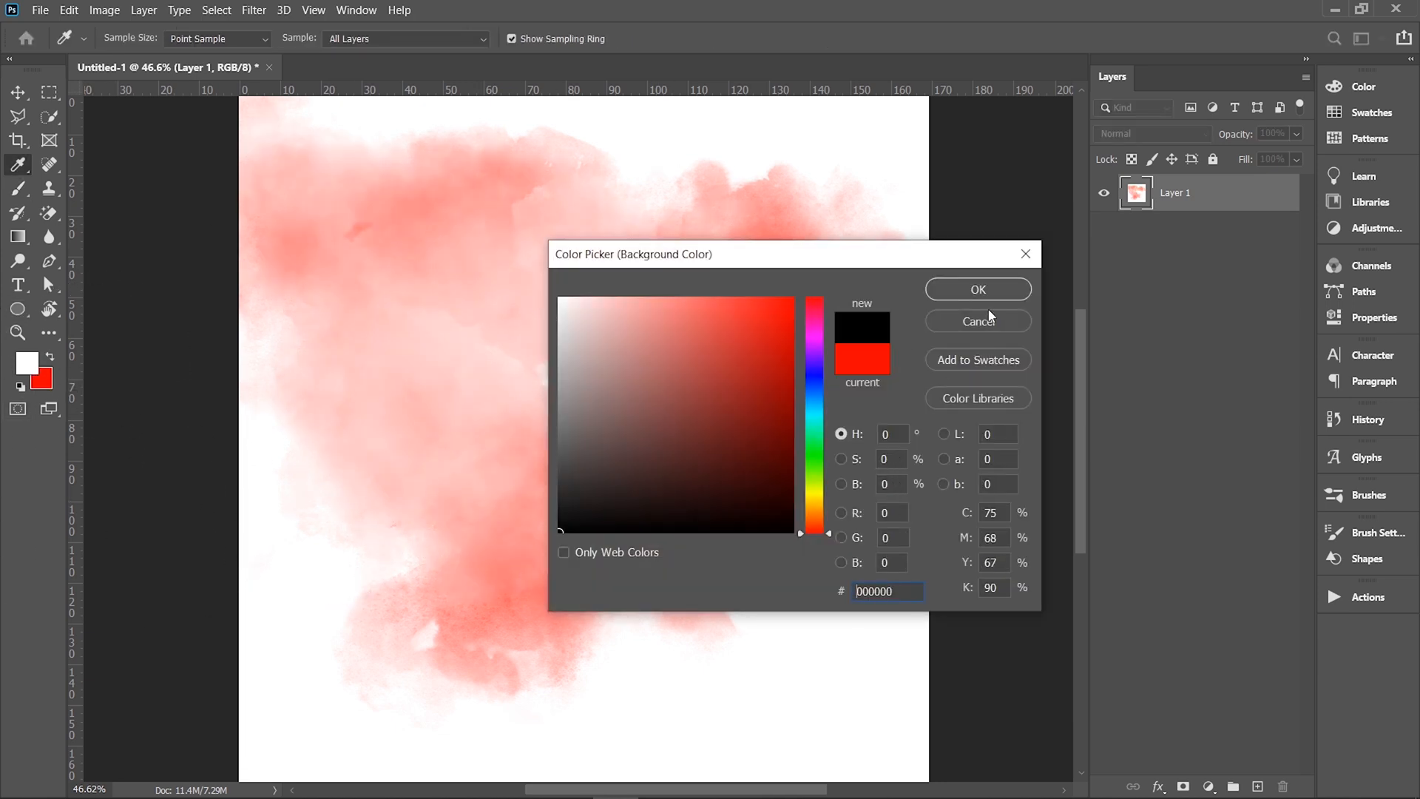
left_click(978, 321)
left_click(28, 363)
left_click(986, 290)
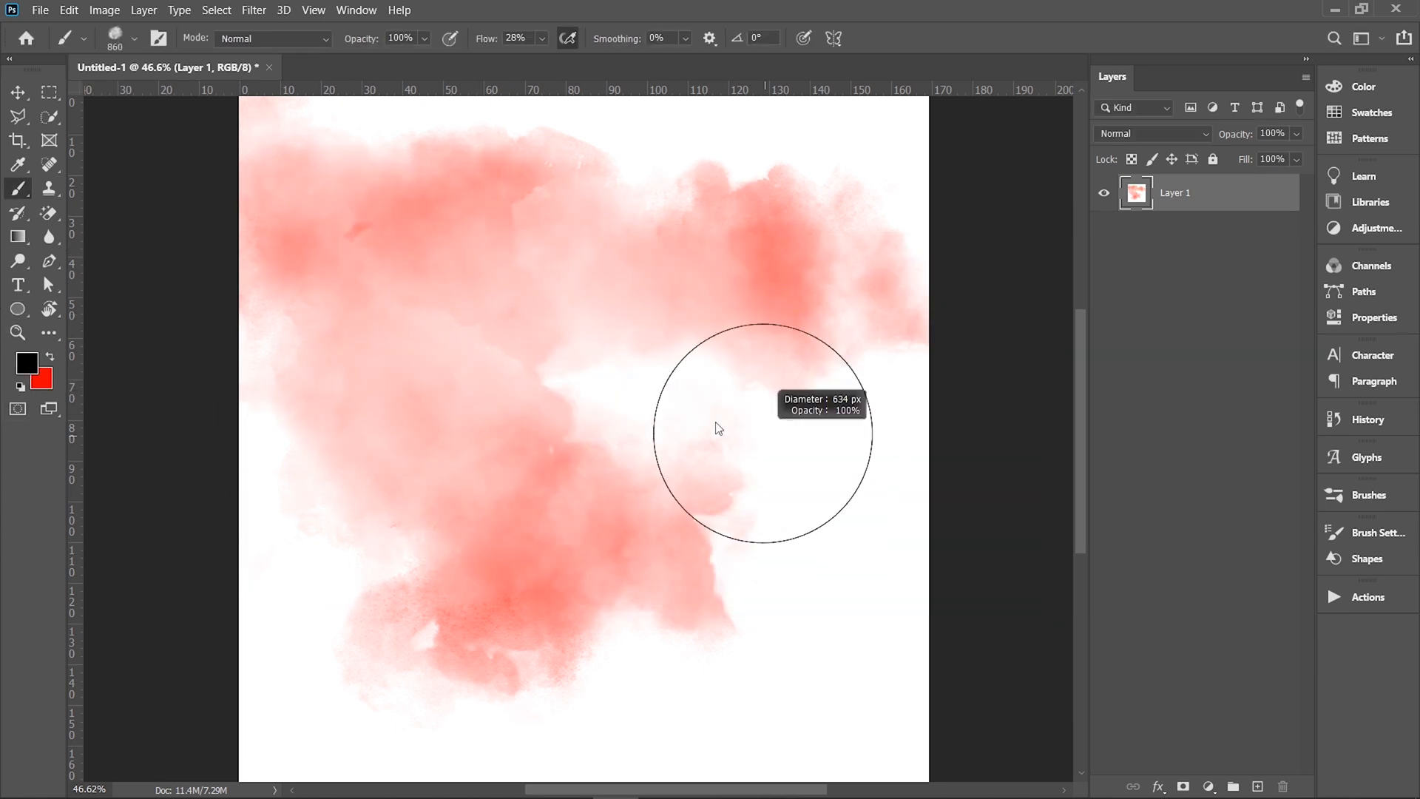
Step: Try a black stroke beside the red wash with the 634 px watercolor brush and undo it
mouse_move(748, 444)
left_mouse_down()
mouse_move(682, 666)
mouse_move(713, 517)
left_mouse_up()
key("ctrl+z")
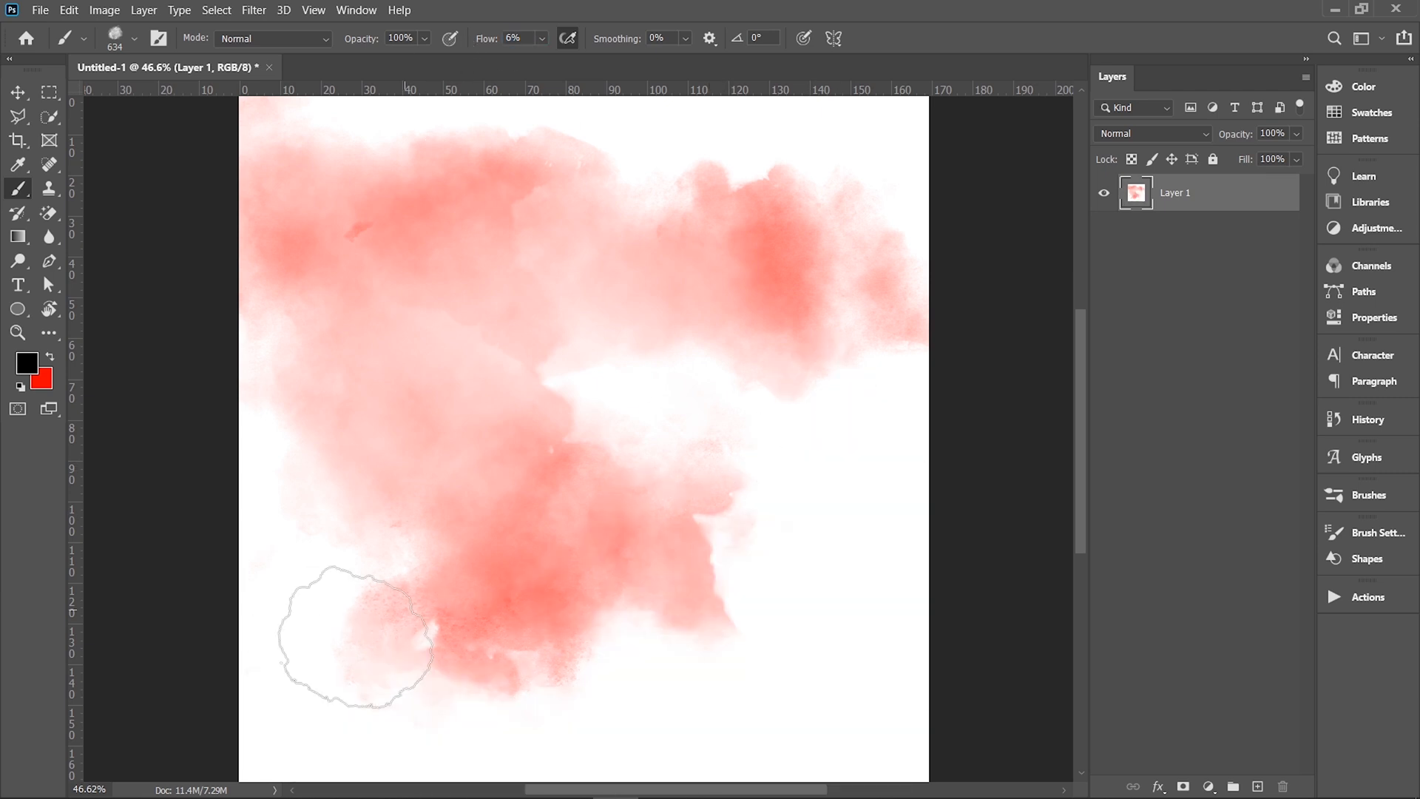
Step: Paint black strokes across the lower part of the canvas and over the red wash with the 634 px watercolor brush
mouse_move(355, 636)
left_mouse_down()
mouse_move(680, 719)
mouse_move(895, 545)
mouse_move(886, 418)
left_mouse_up()
mouse_move(900, 599)
left_mouse_down()
mouse_move(887, 716)
mouse_move(794, 775)
mouse_move(414, 751)
left_mouse_up()
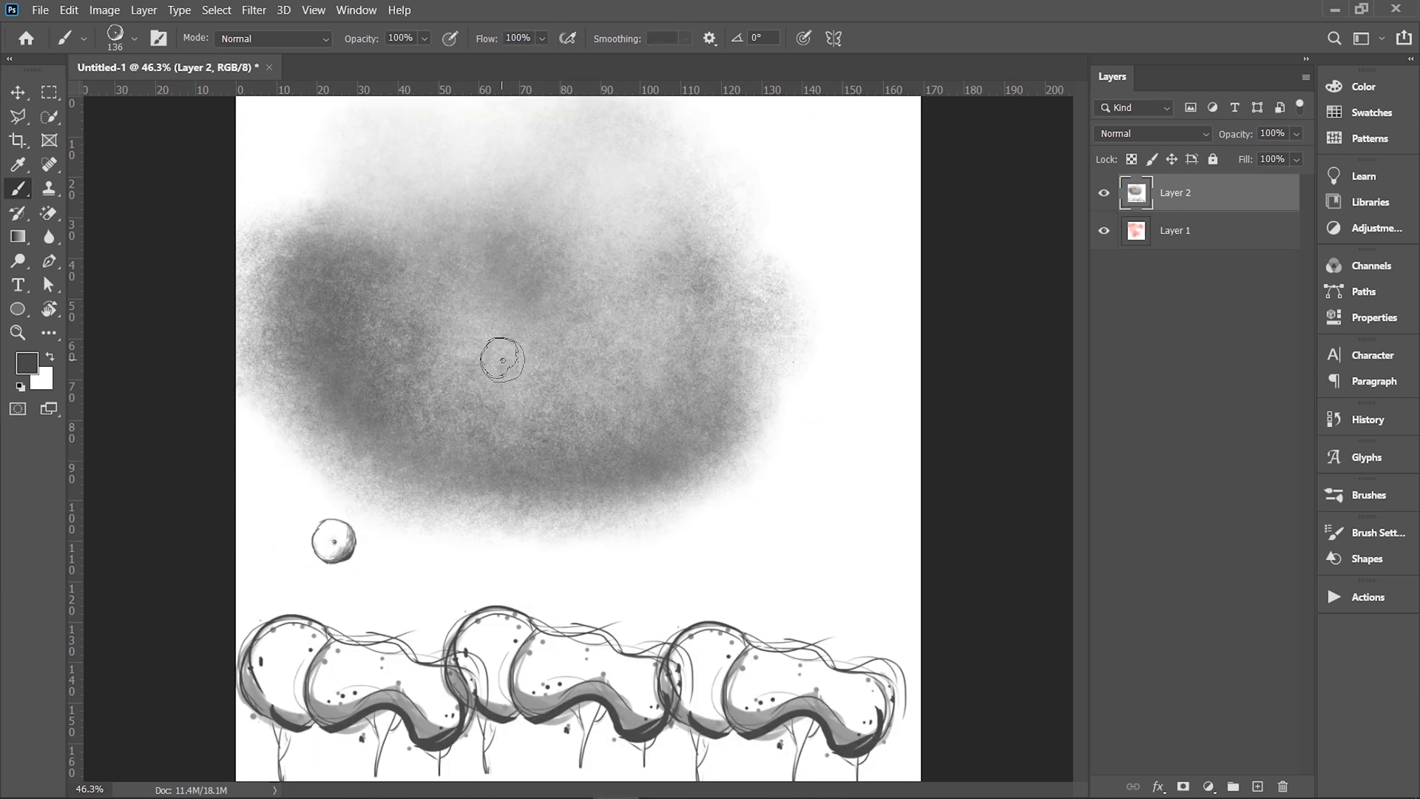
Step: Select the 486 px round line-drawn tree brush in the trees group and export it as Tree to the Architecture Brushes folder
right_click(523, 414)
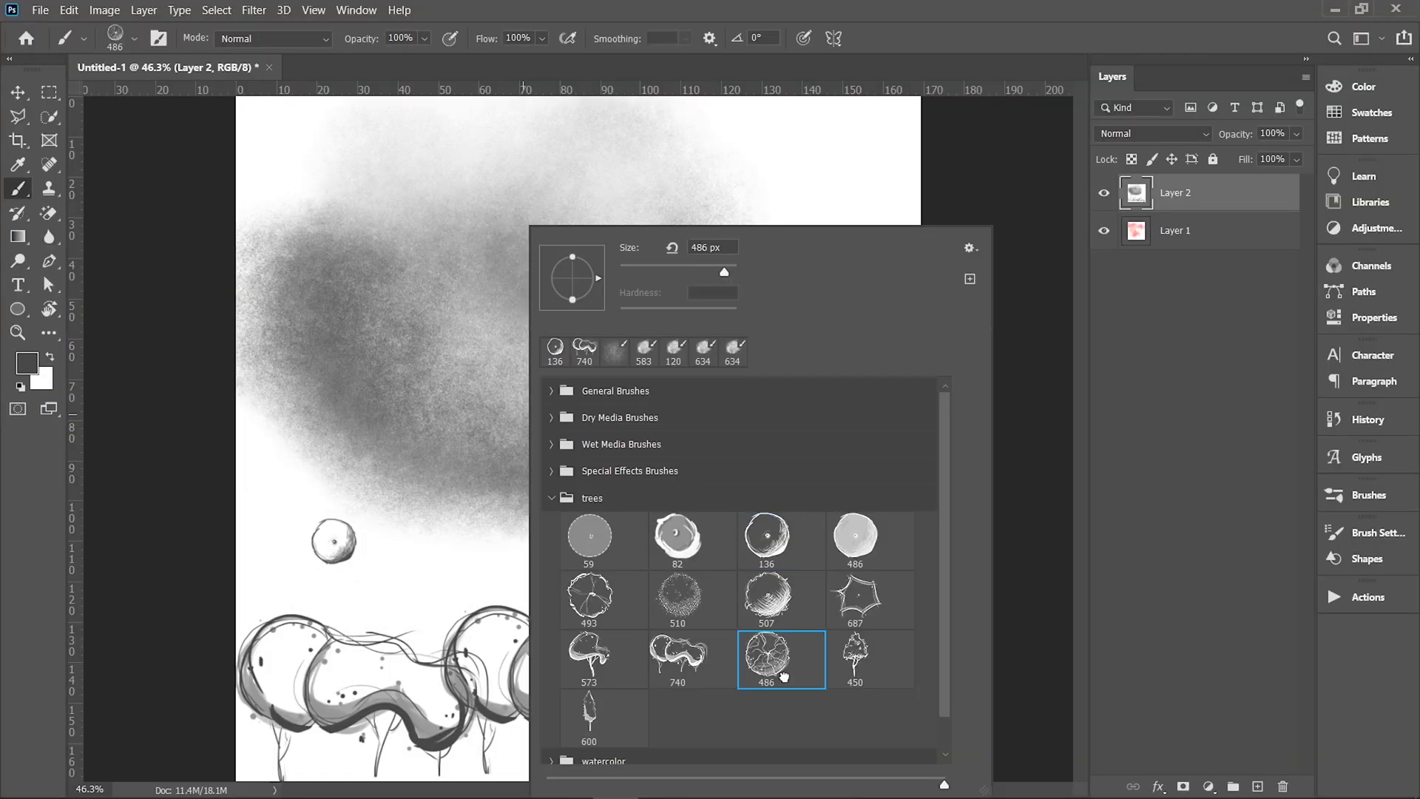
left_click(970, 249)
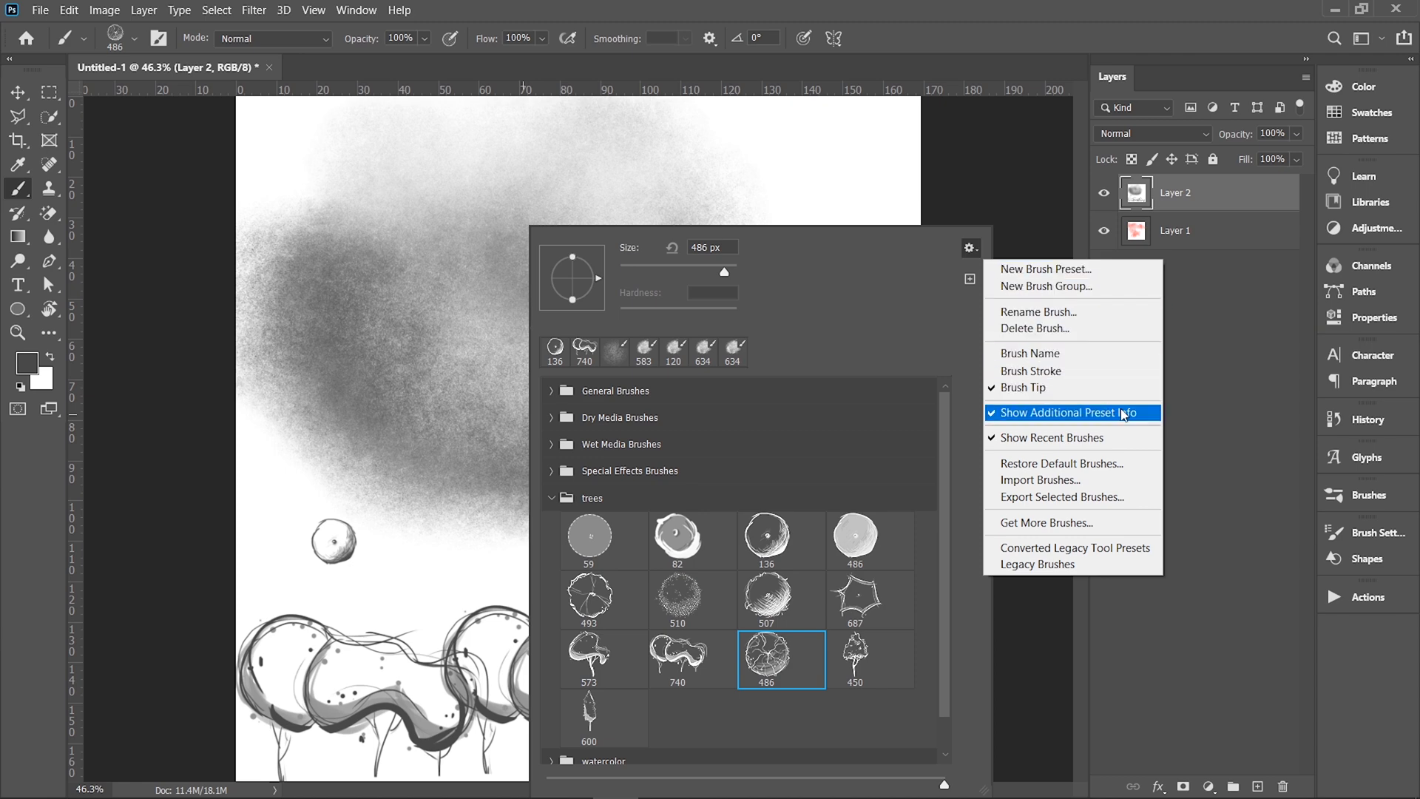
left_click(1126, 495)
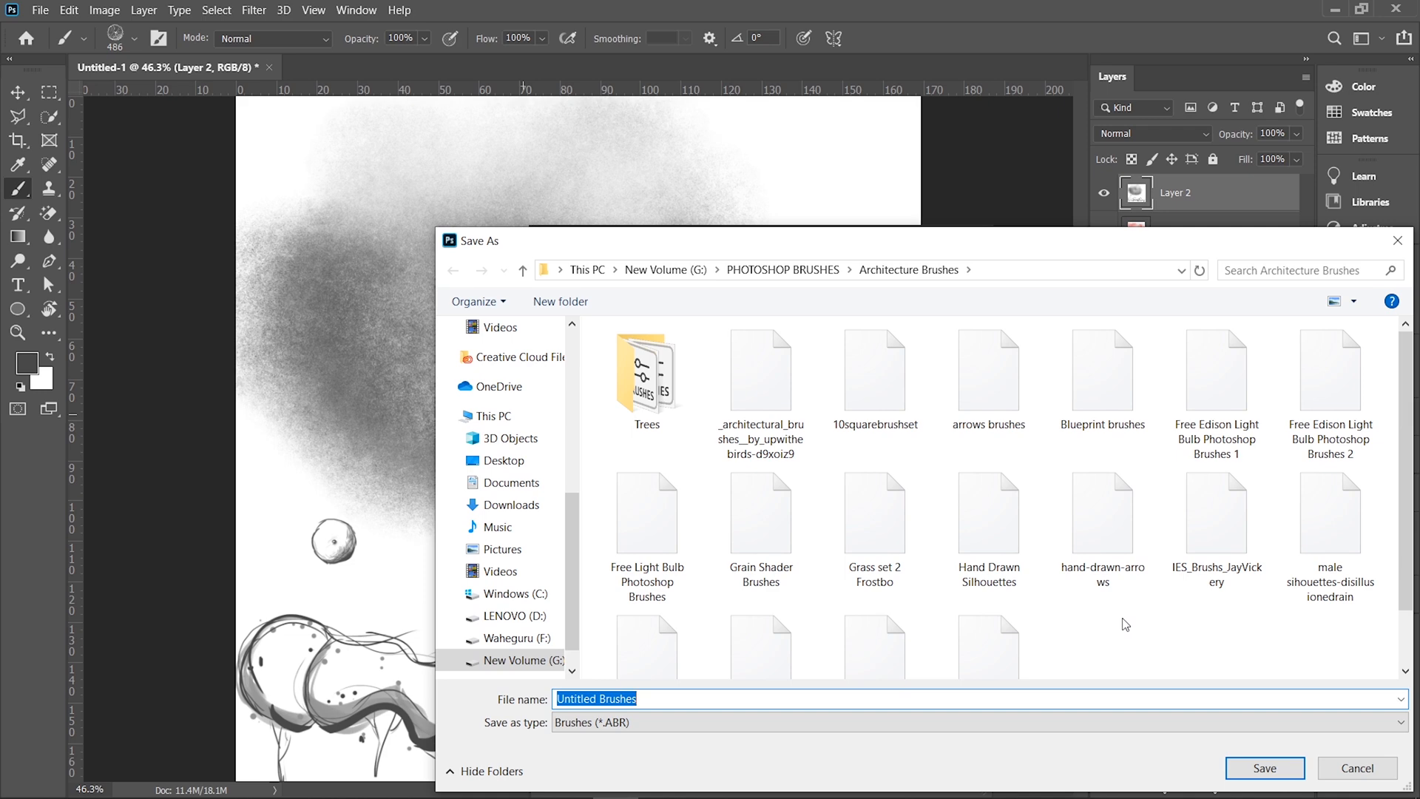
type("Tree")
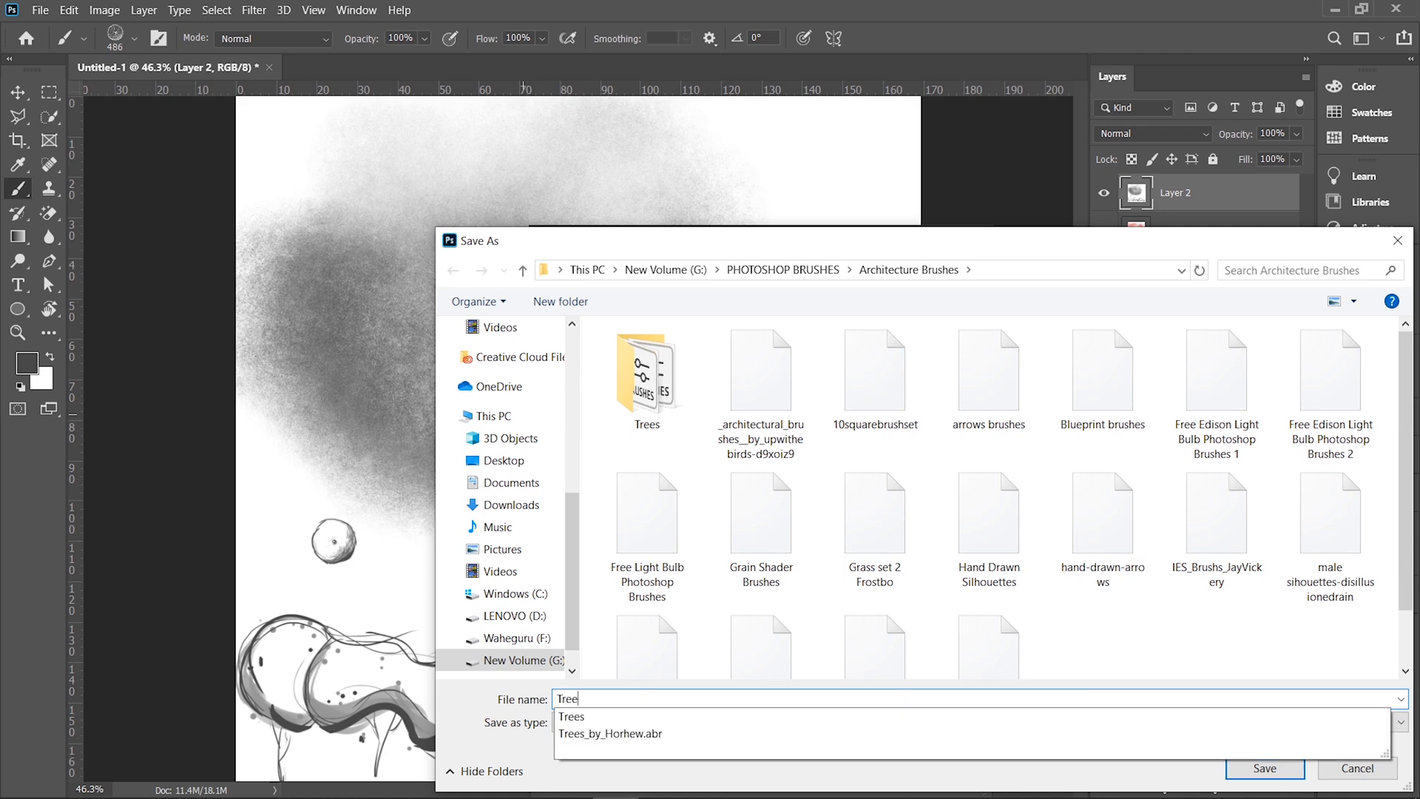
key("Return")
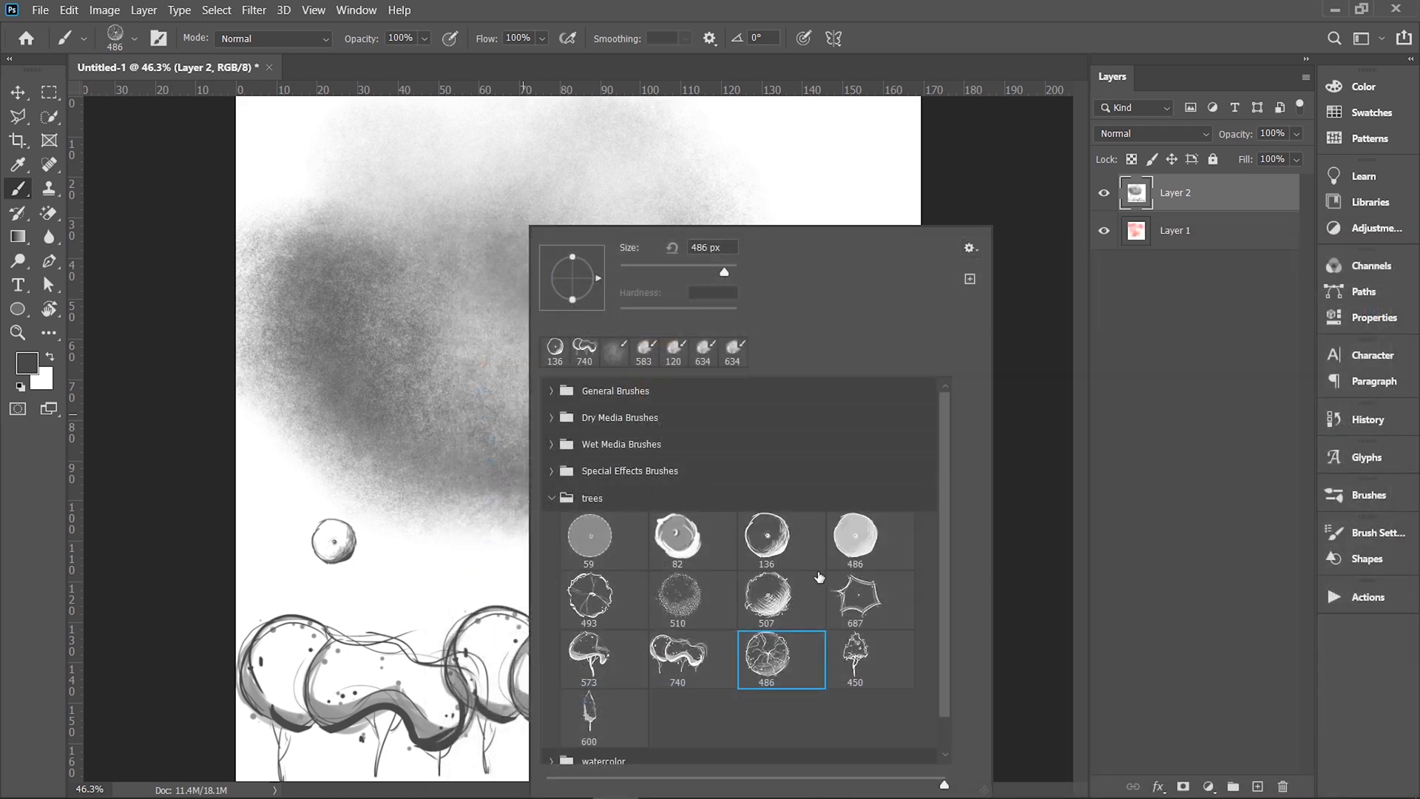